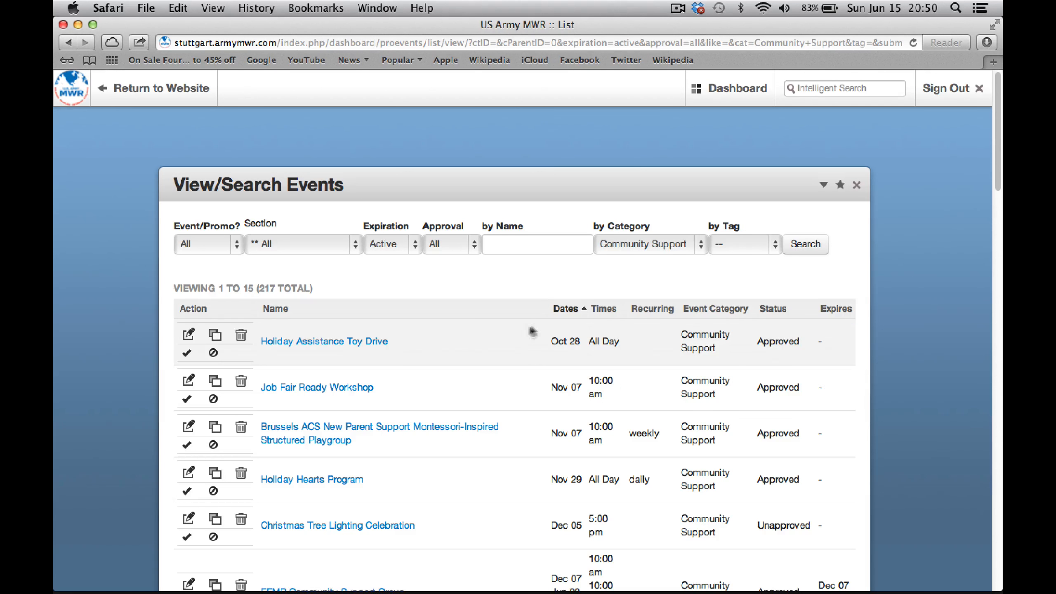
Sort events by name, filter to the Service Members category, and start a blank Add Event form
click(276, 311)
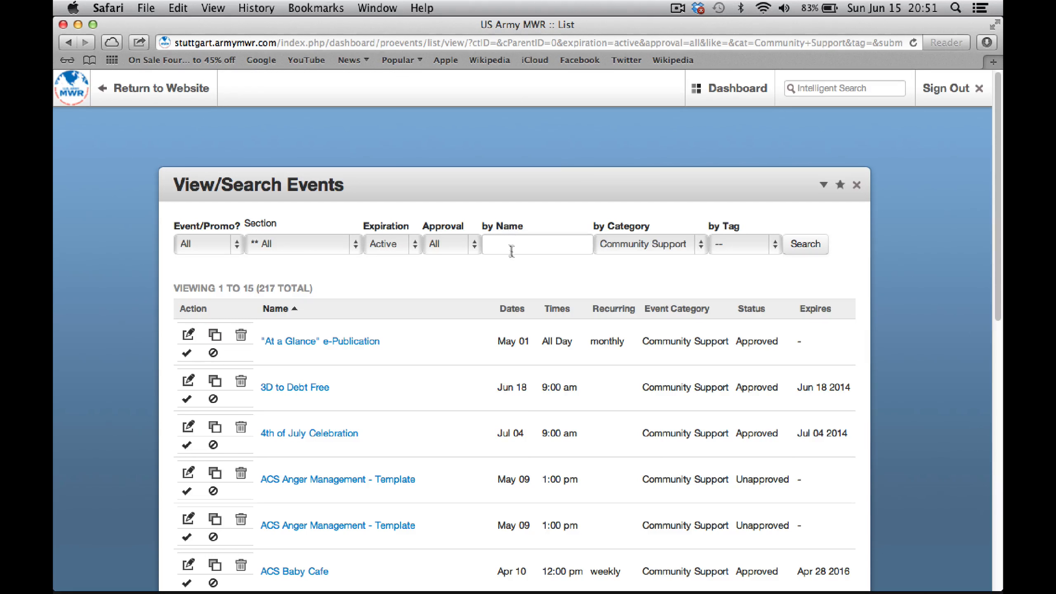
click(701, 252)
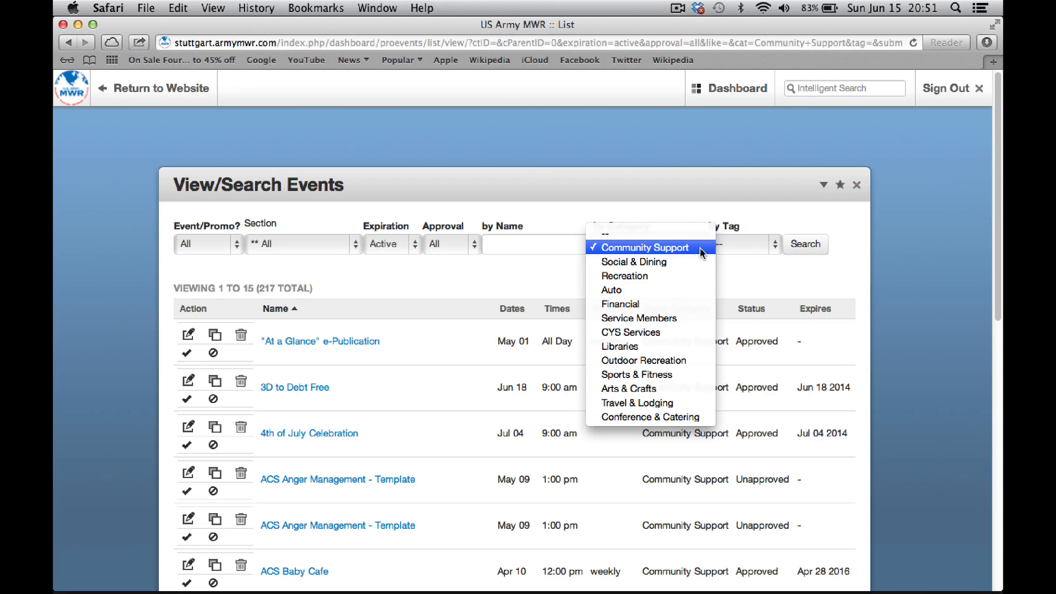
click(661, 319)
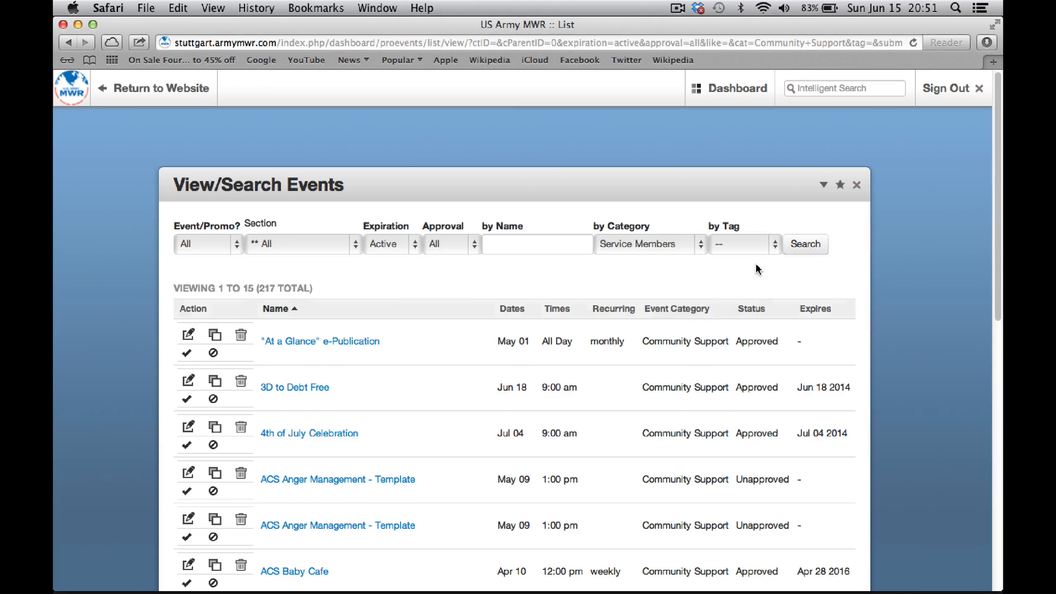
click(802, 246)
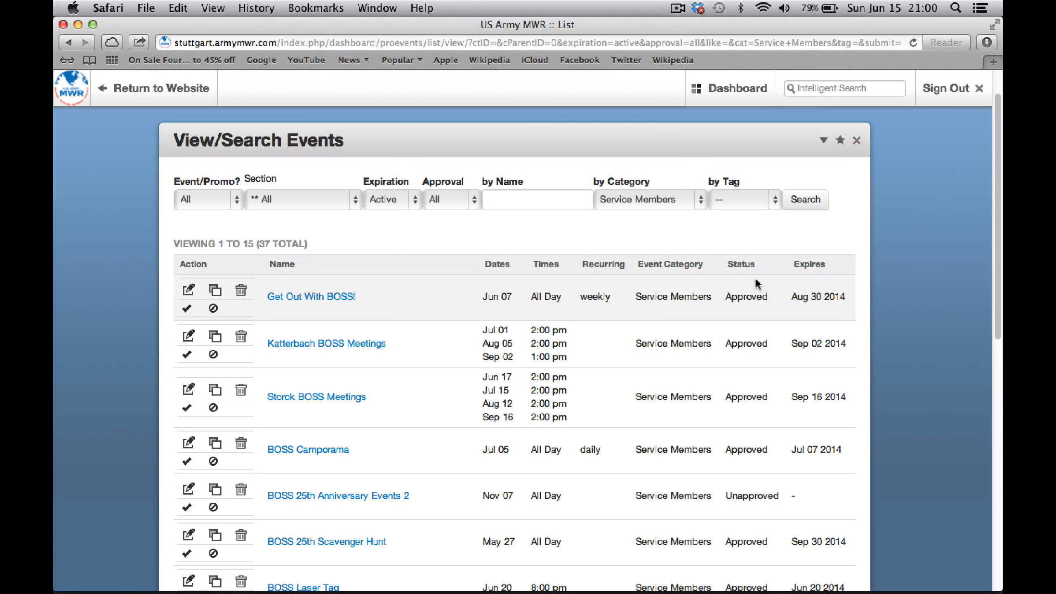
click(740, 264)
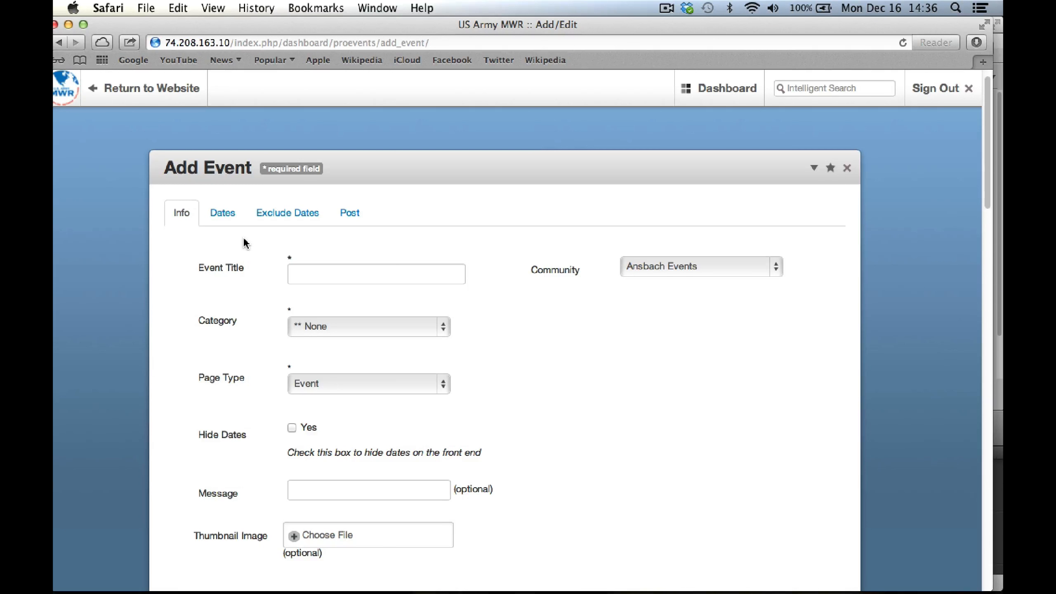
click(223, 216)
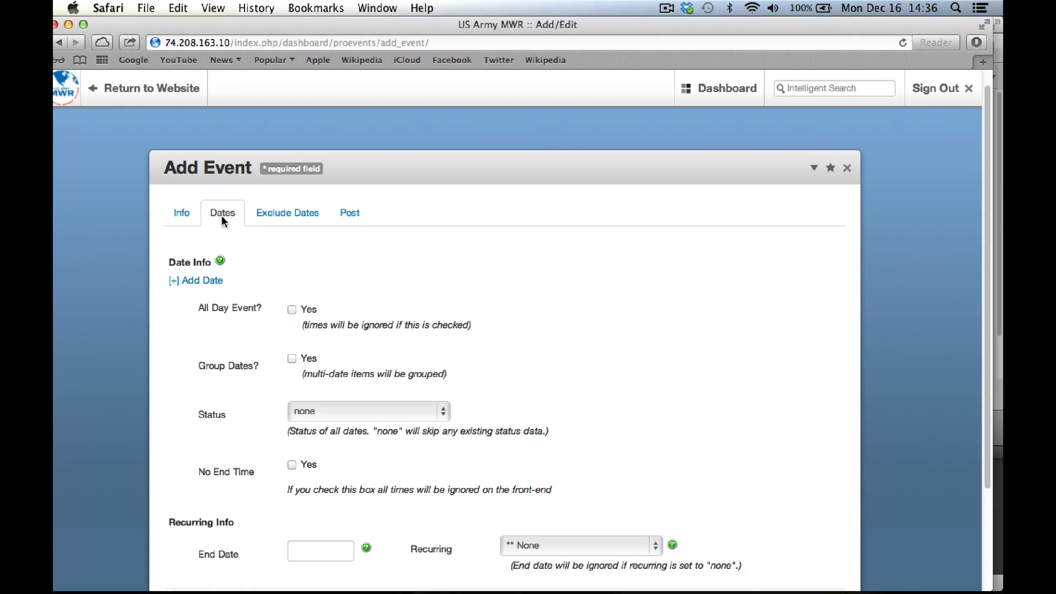
click(350, 214)
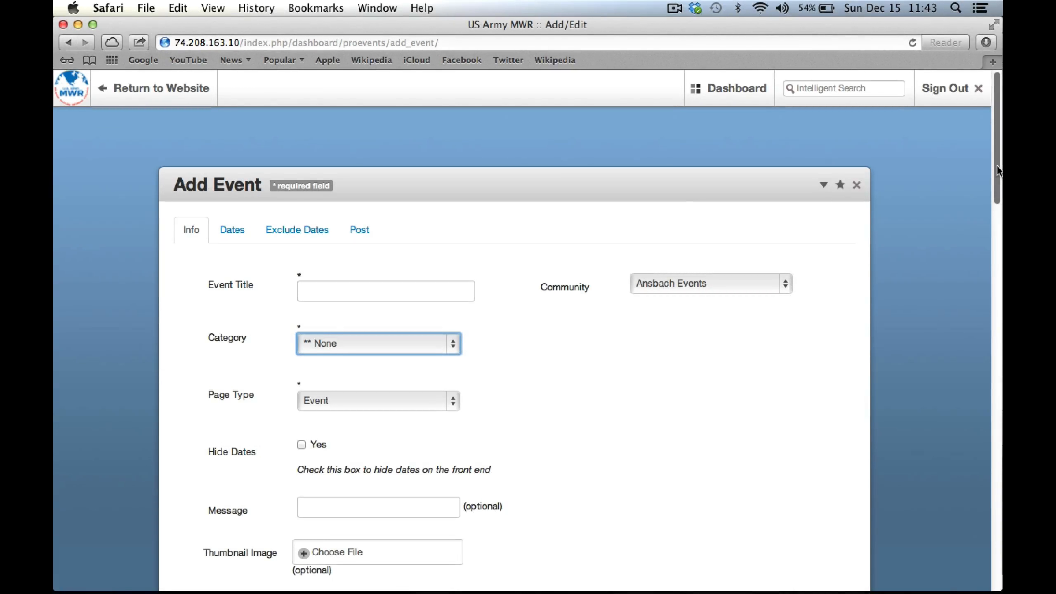
drag(998, 170, 1000, 367)
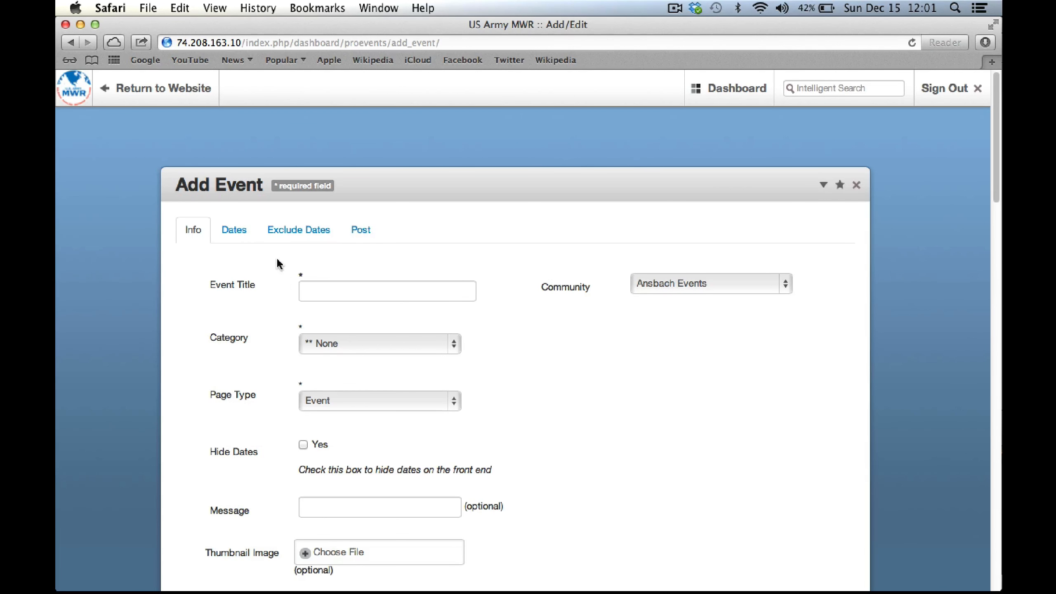
click(234, 231)
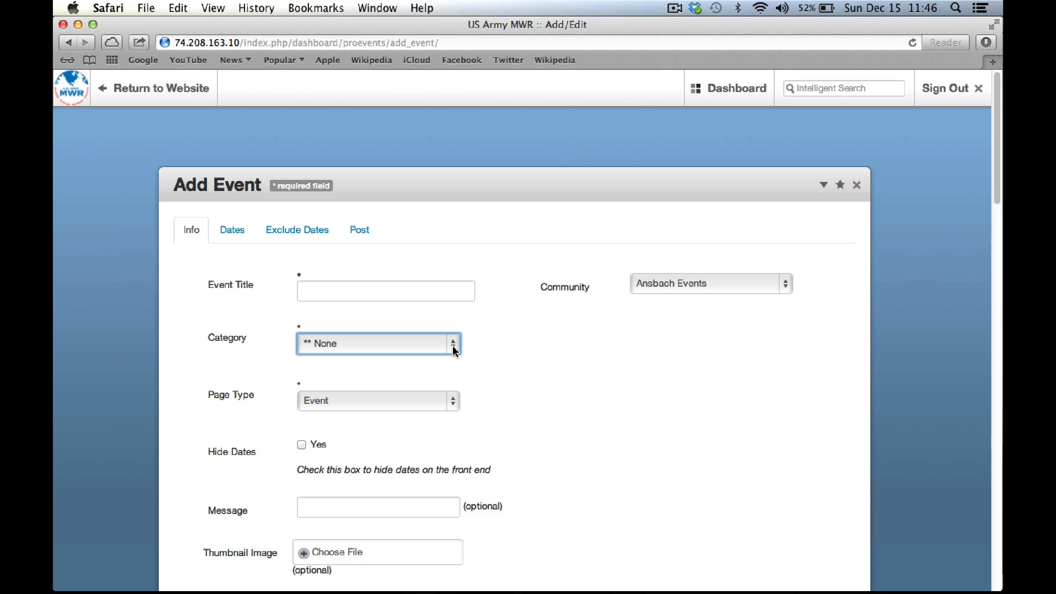
click(453, 348)
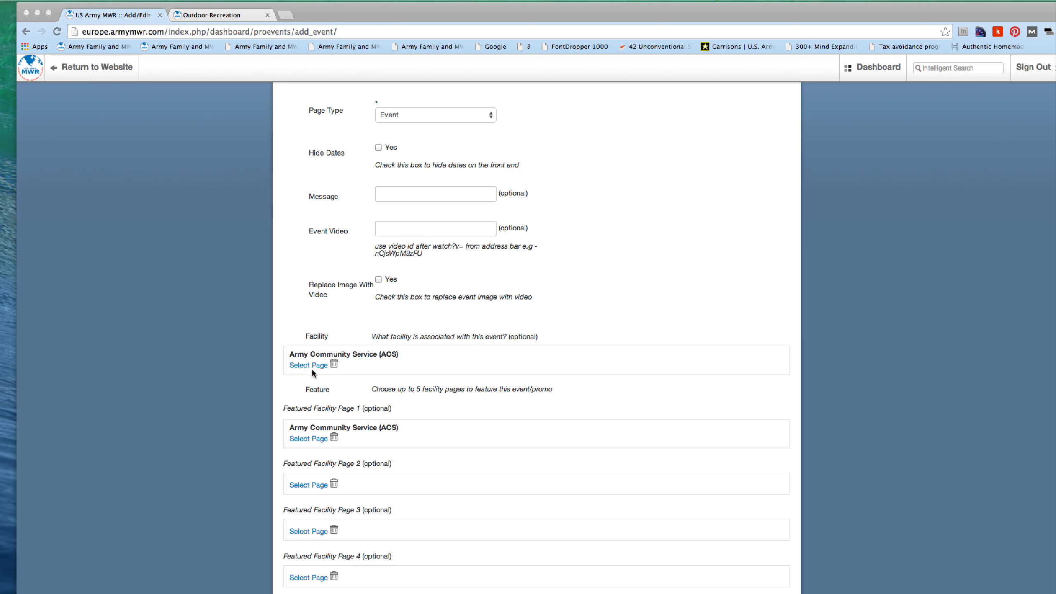
Set the event's facility page to Army Community Service (ACS)
click(280, 372)
click(311, 367)
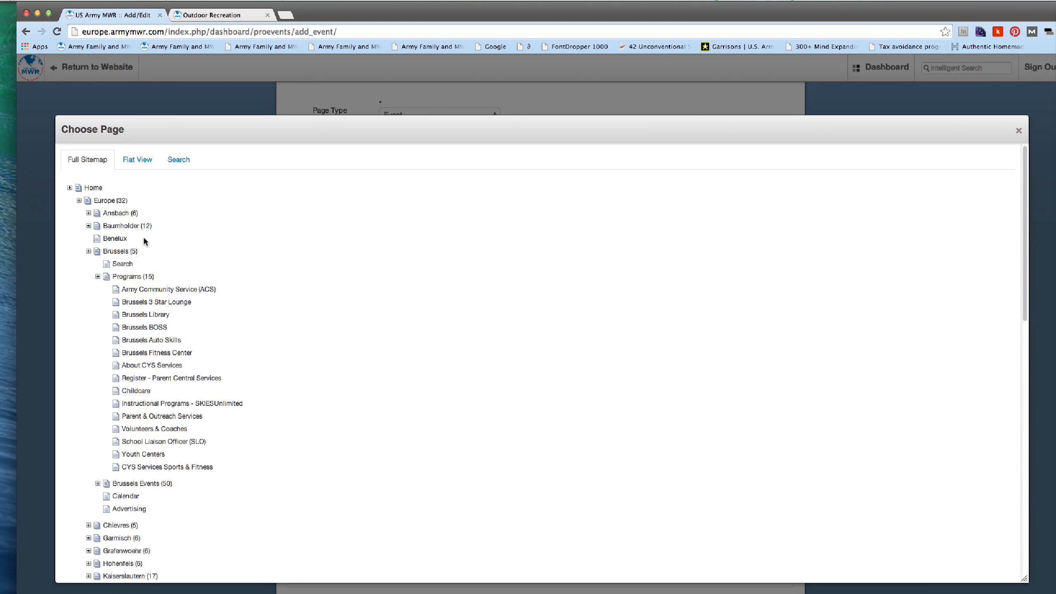
scroll(126, 326, down, 1)
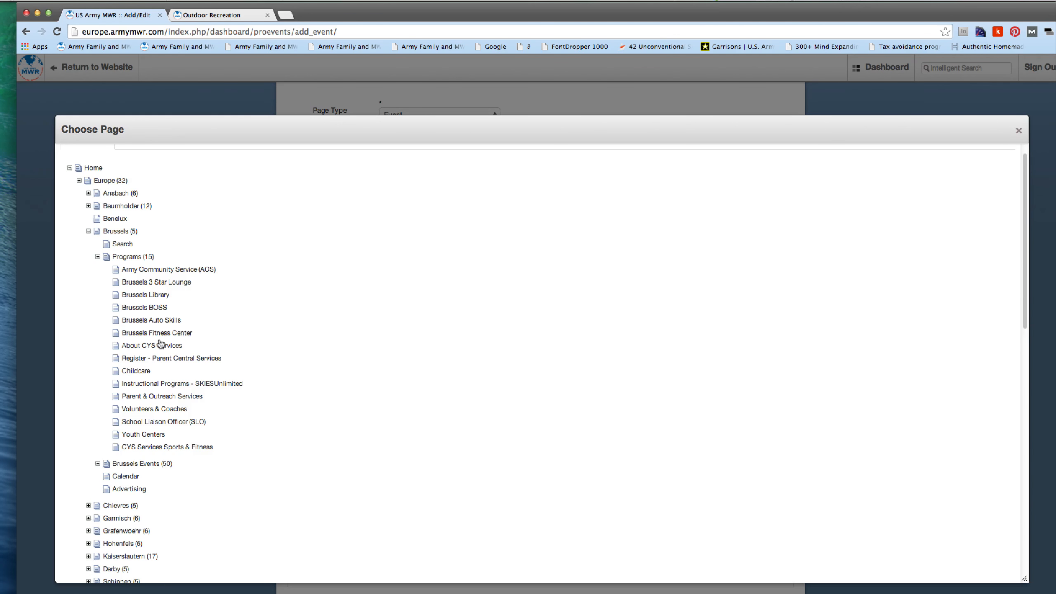
click(174, 270)
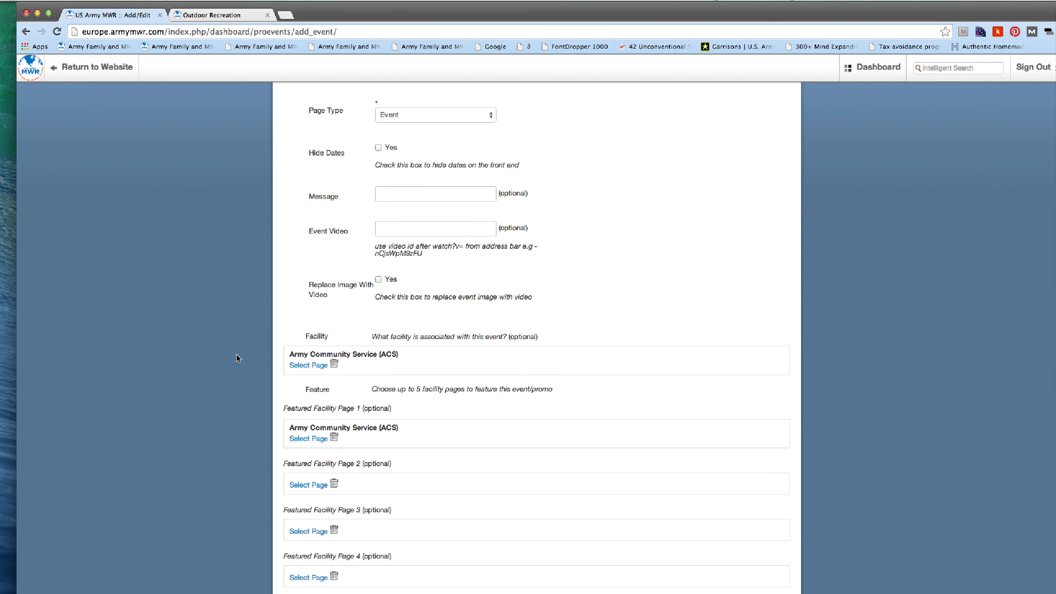
Trim the Event Location text so it reads 'Army Community Service'
scroll(236, 358, down, 4)
scroll(237, 360, down, 15)
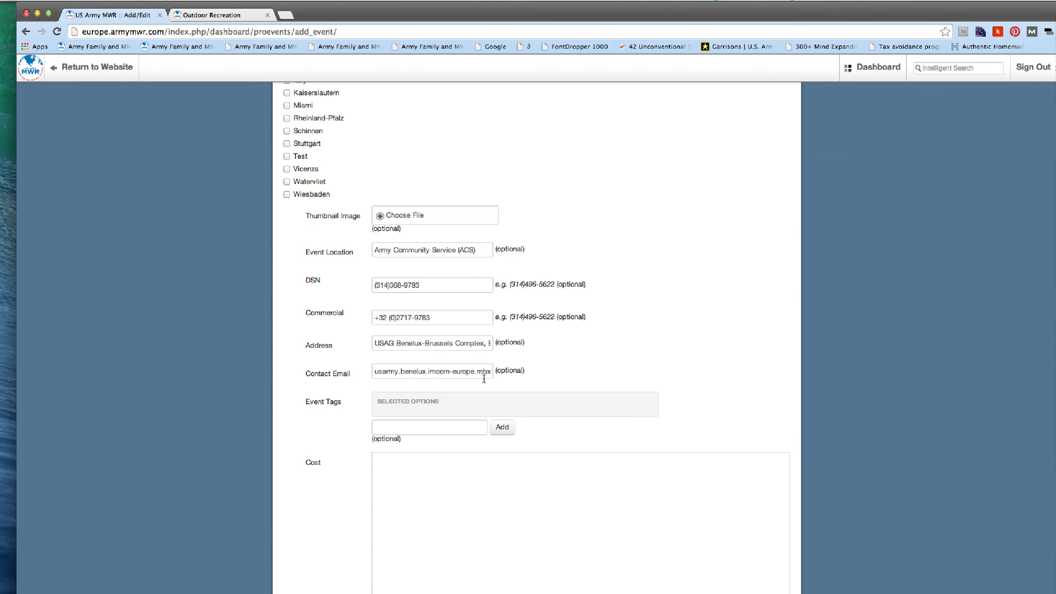
click(447, 320)
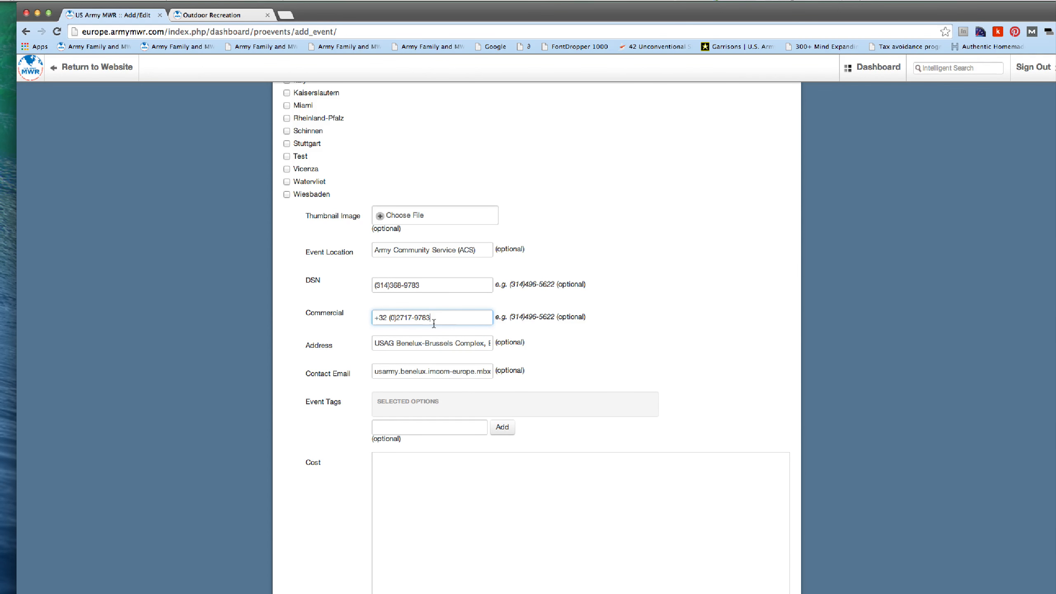
click(452, 254)
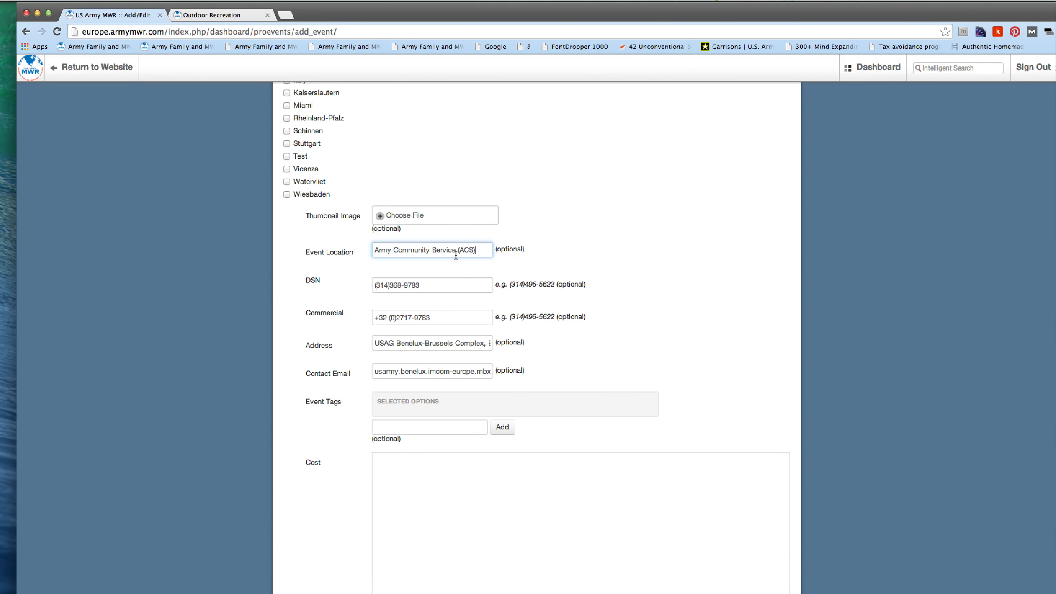
key(BackSpace)
key(BackSpace)
key(BackSpace)
Switch to the Stuttgart Outdoor Recreation page
scroll(275, 384, up, 15)
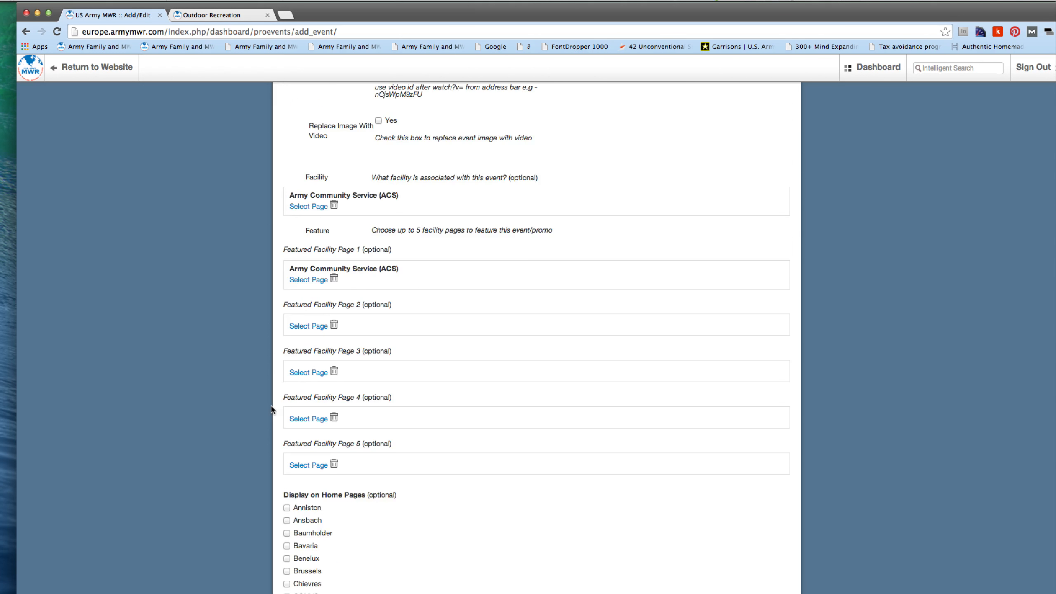
scroll(271, 410, up, 4)
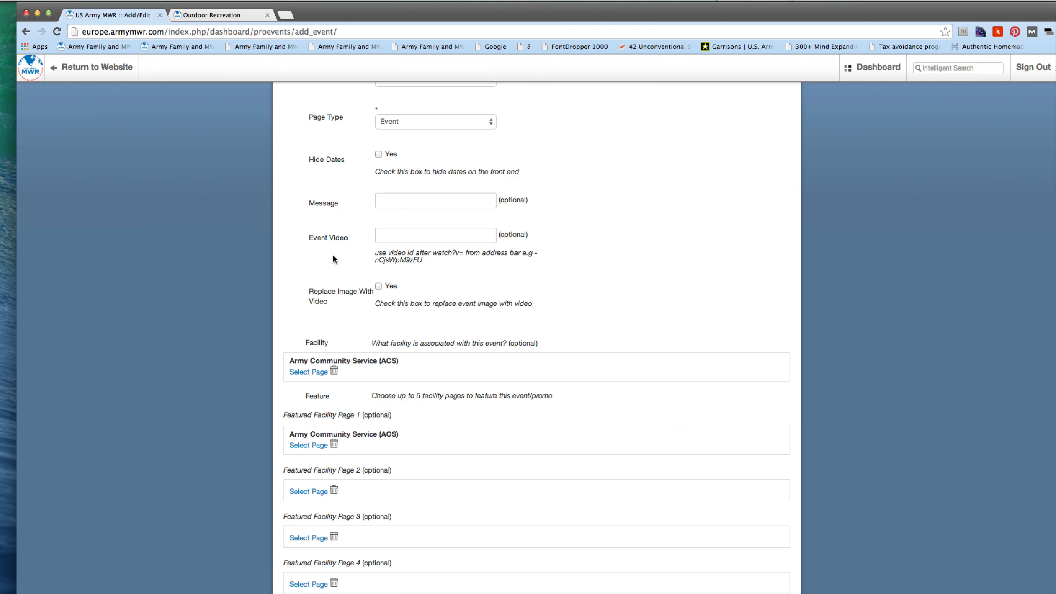
click(212, 15)
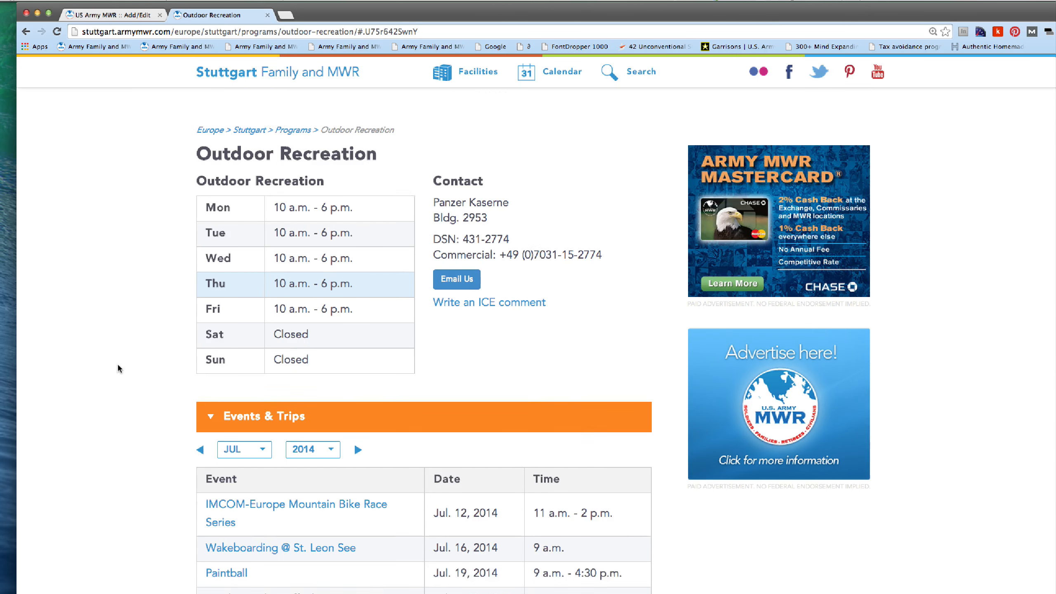
Scroll through the Outdoor Recreation Events & Trips listings
scroll(119, 368, down, 5)
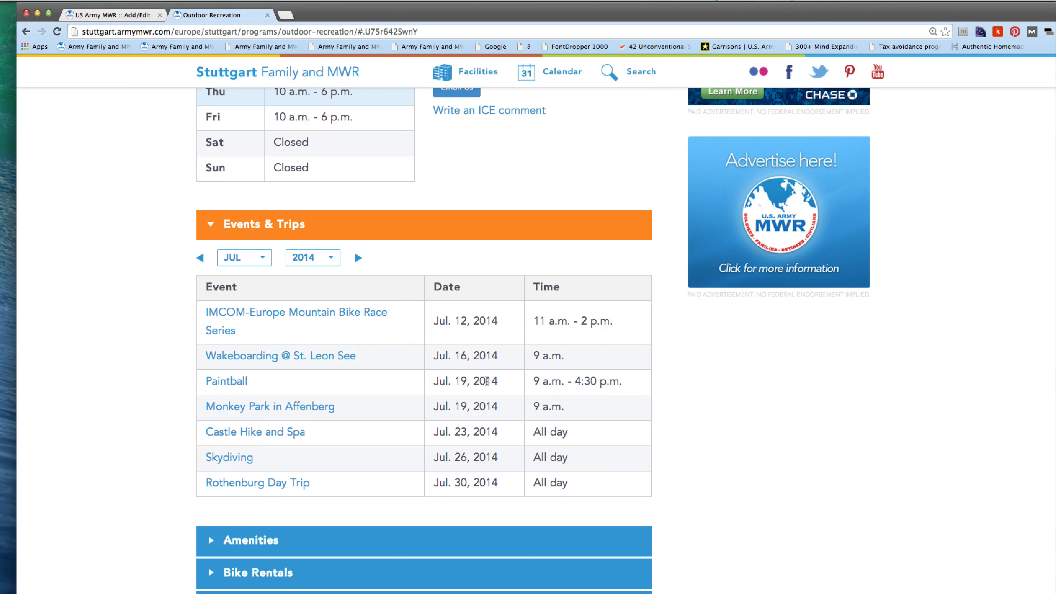
scroll(486, 380, up, 5)
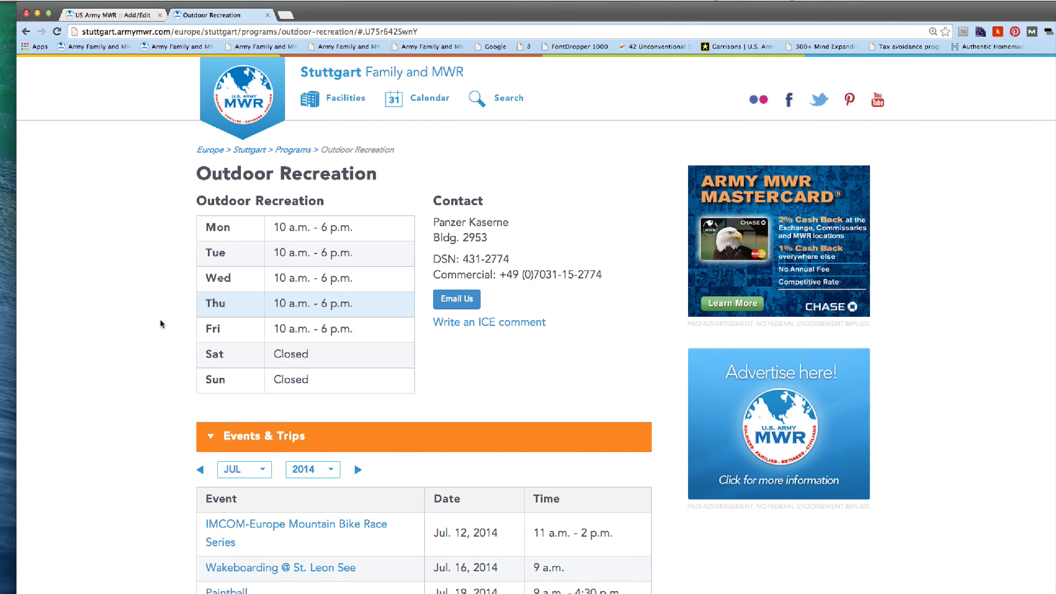
scroll(129, 359, down, 1)
scroll(129, 359, down, 5)
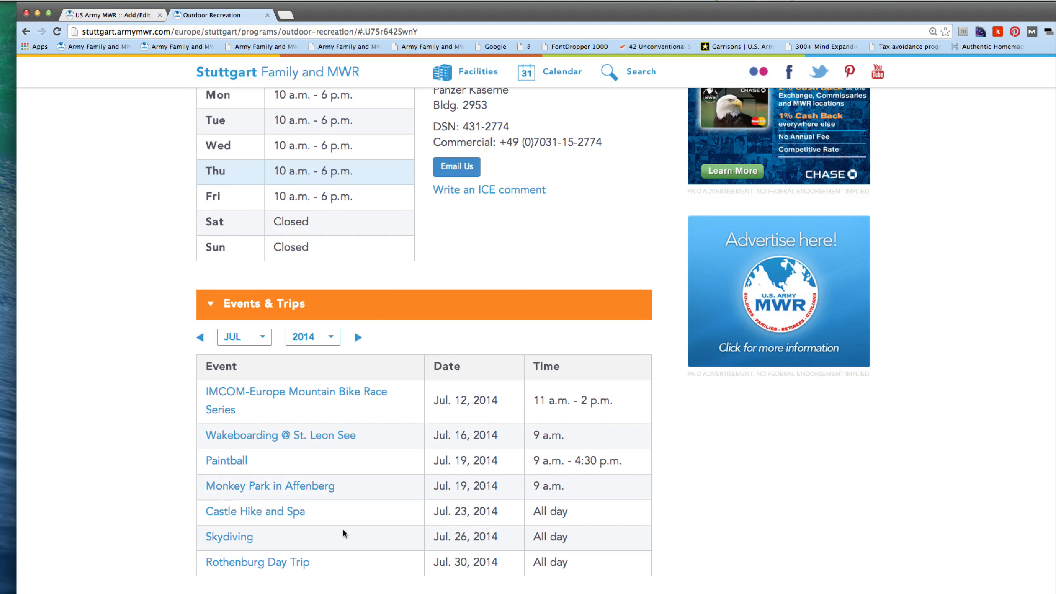
On the Add Event form, open the Featured Facility Page 1 chooser and close it unchanged
click(137, 16)
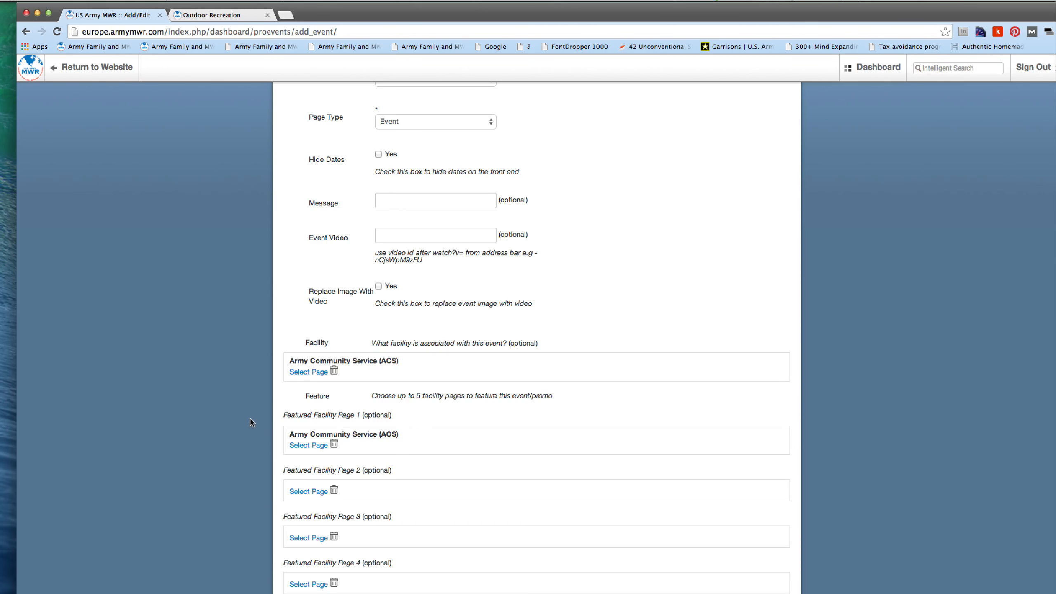
scroll(252, 427, down, 3)
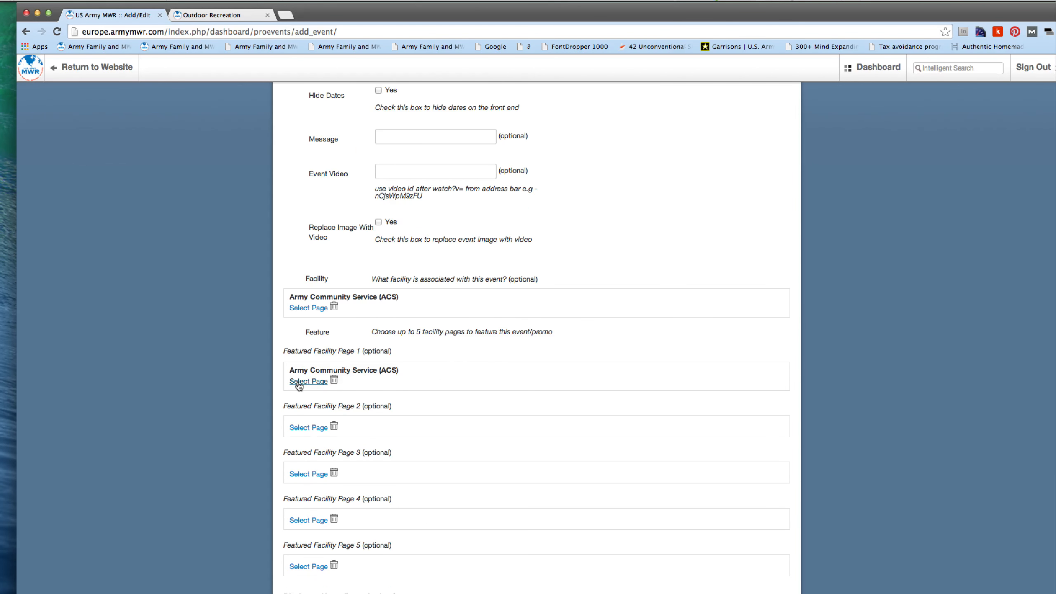
click(299, 384)
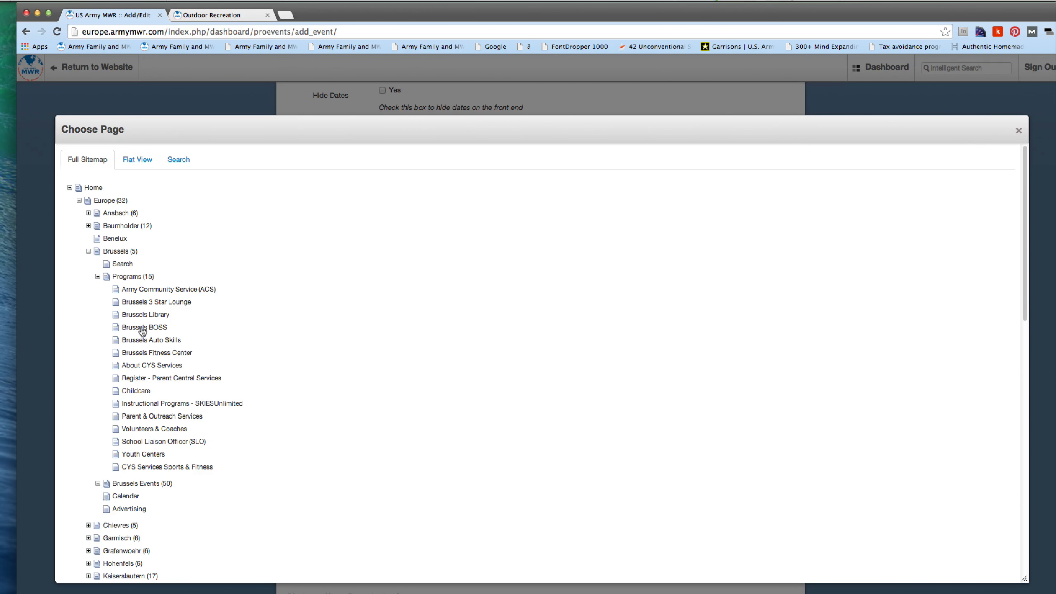
click(1018, 130)
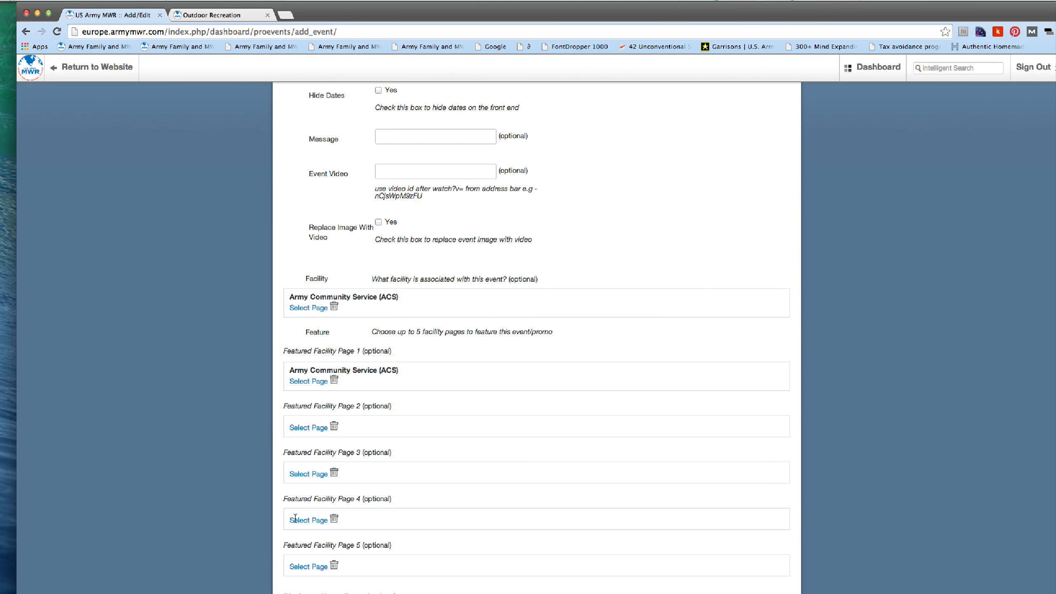
Return to the Stuttgart Outdoor Recreation page and scroll through its event cards
click(186, 14)
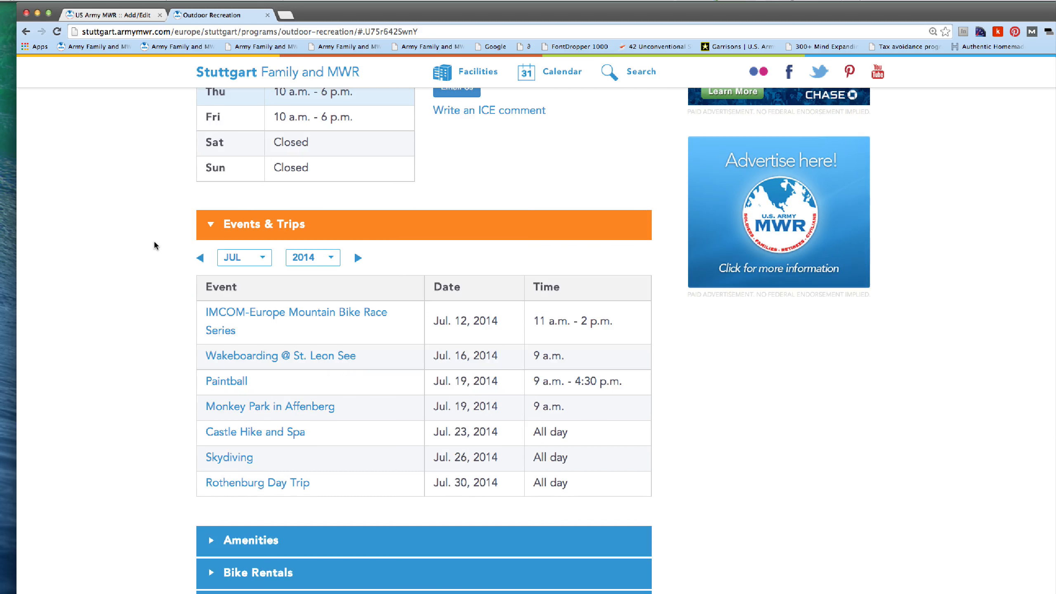
scroll(156, 246, down, 7)
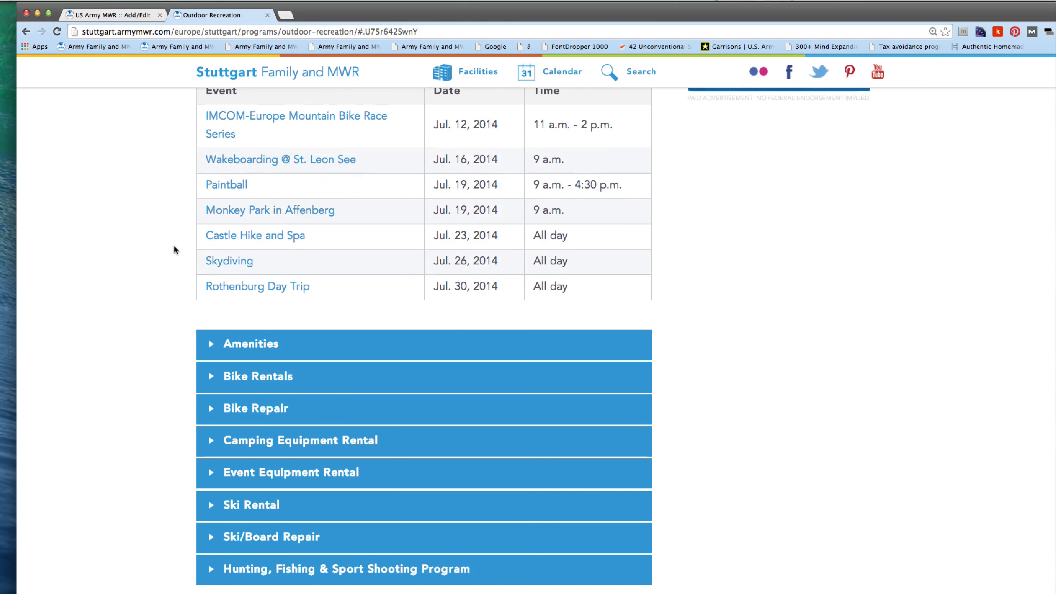
scroll(139, 283, down, 8)
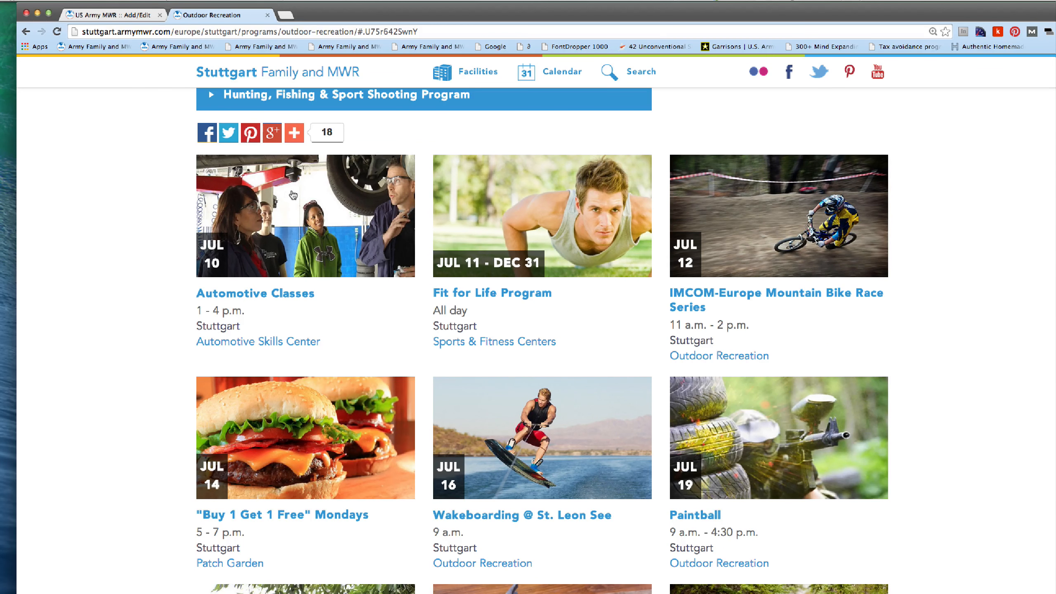
scroll(145, 340, down, 4)
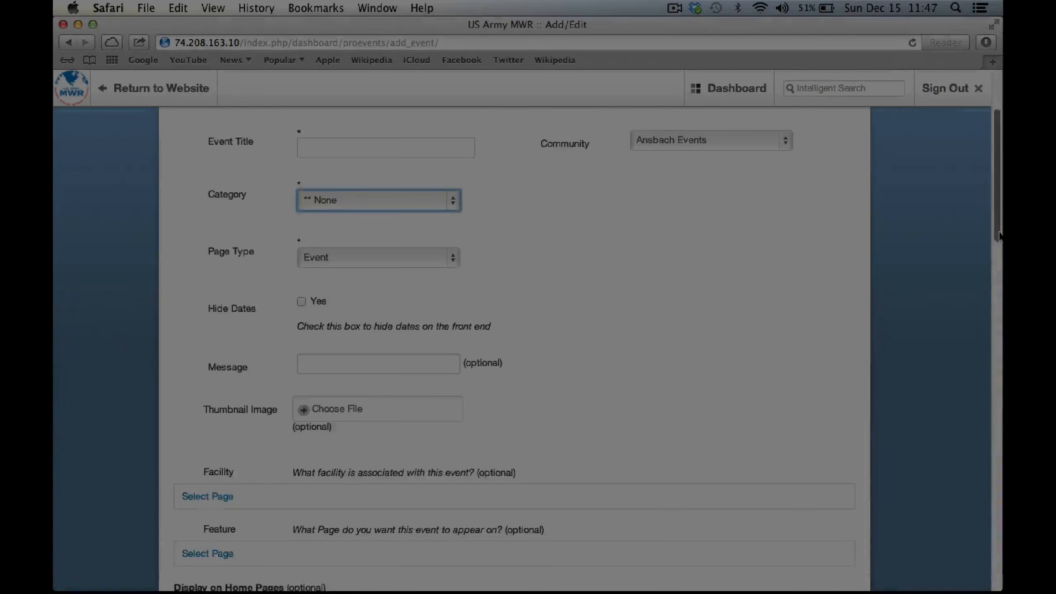
Open the File Manager for the Thumbnail Image and scroll through the uploaded images
scroll(292, 332, down, 3)
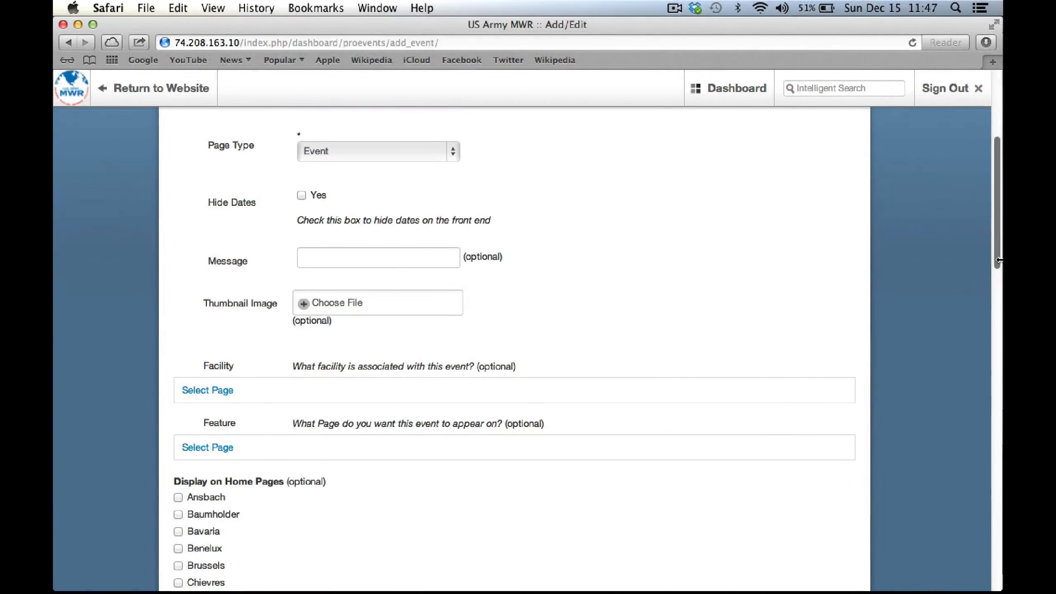
click(302, 306)
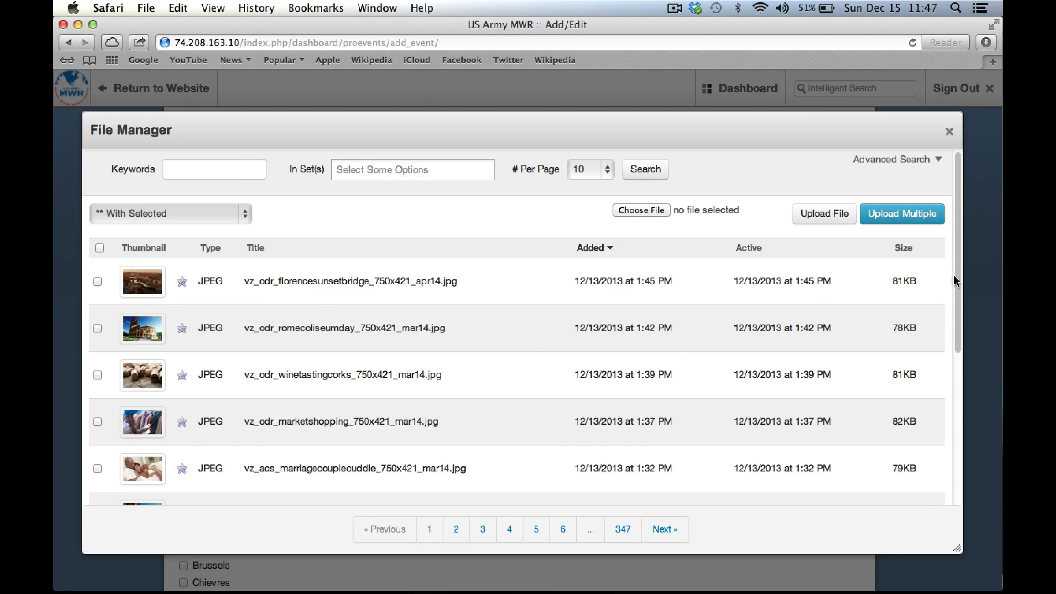
drag(959, 283, 963, 327)
scroll(963, 326, down, 3)
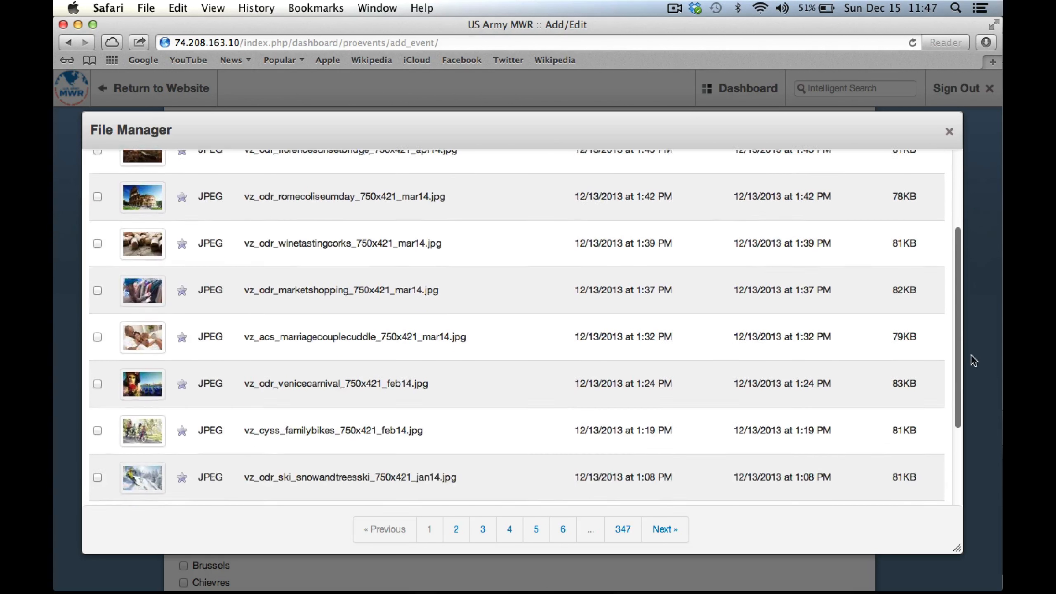
scroll(974, 330, up, 5)
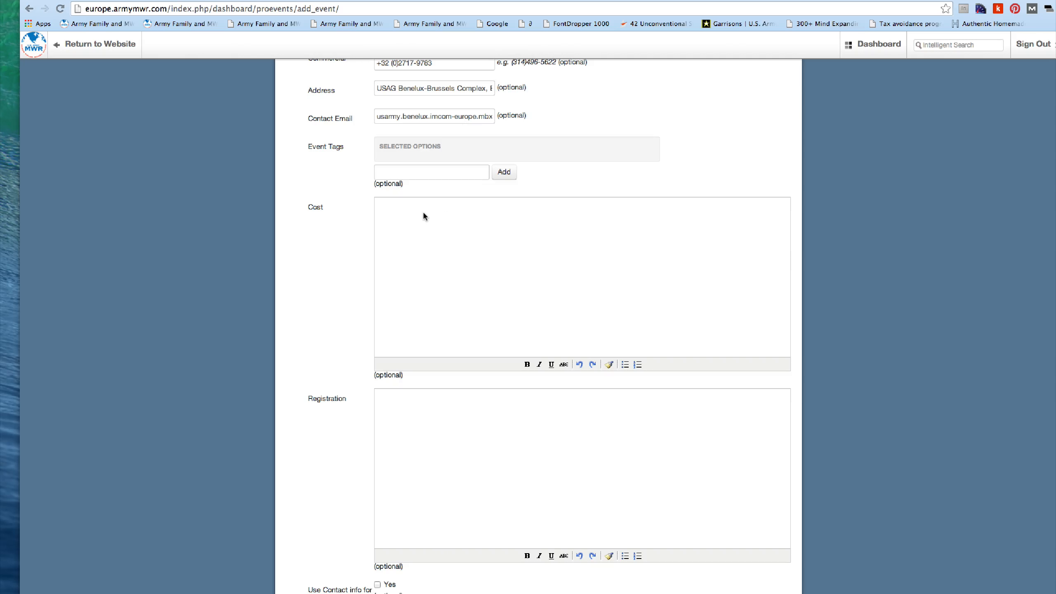
Enter the cost lines '$40 Adults' and '$20 Children' and format them as bullets
click(423, 215)
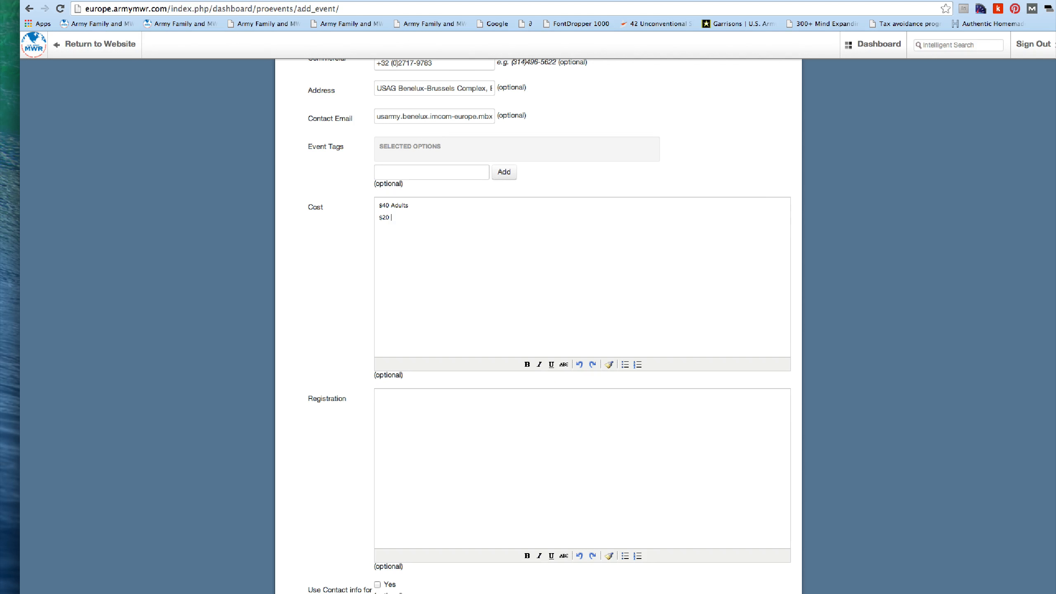
text(dren)
drag(428, 215, 372, 203)
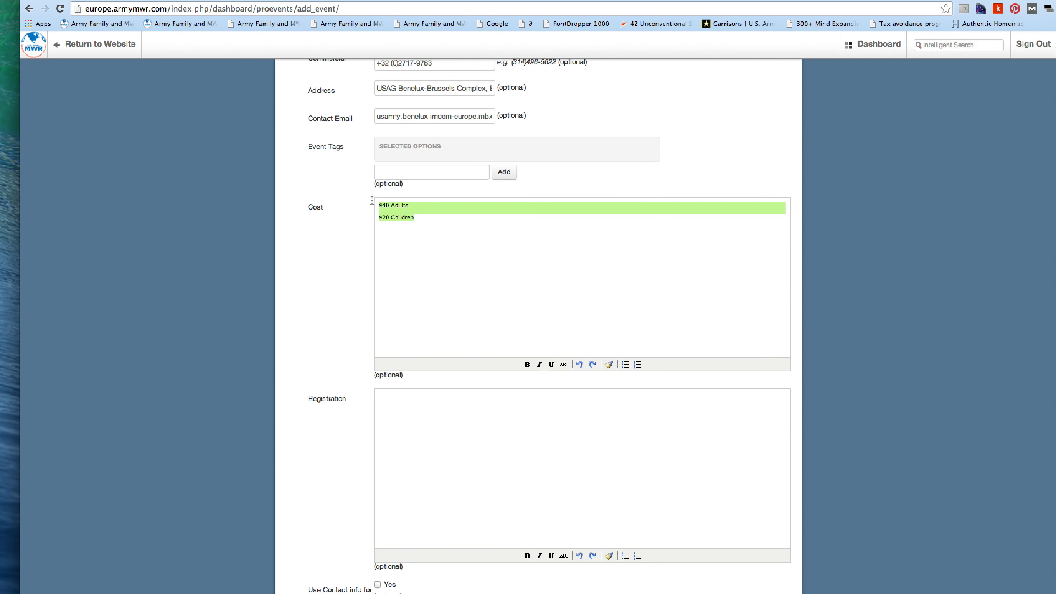
click(625, 364)
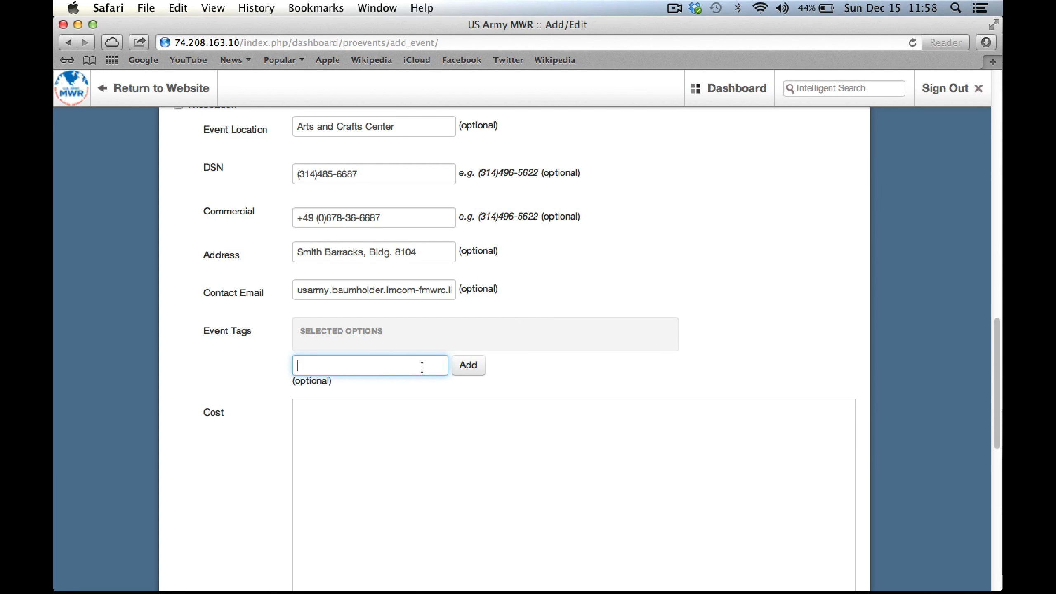
Add the tags 'family' and 'fun' in the Event Tags field
text(f)
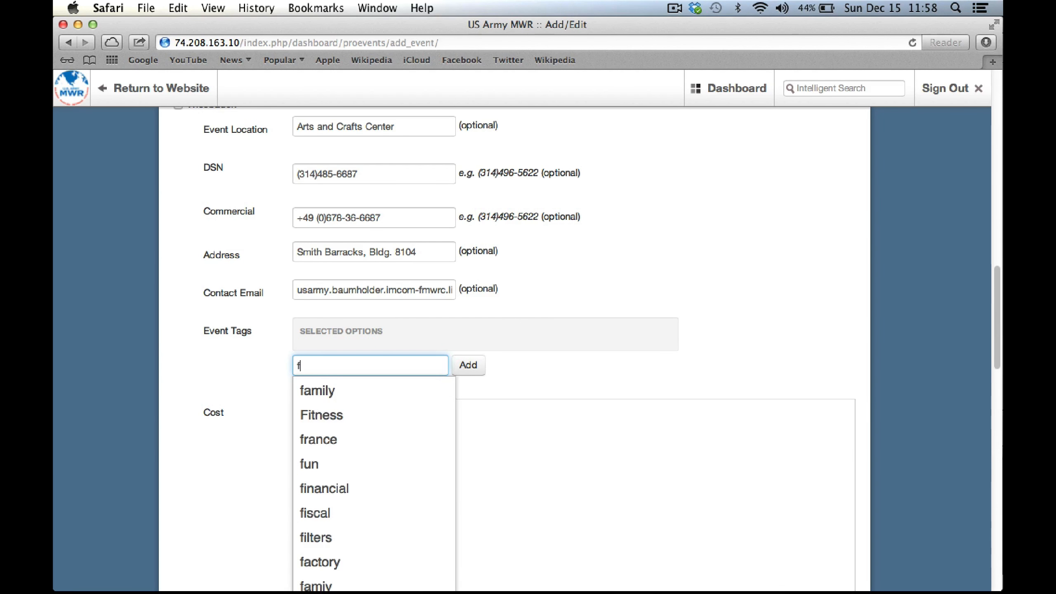
text(amily)
key(Return)
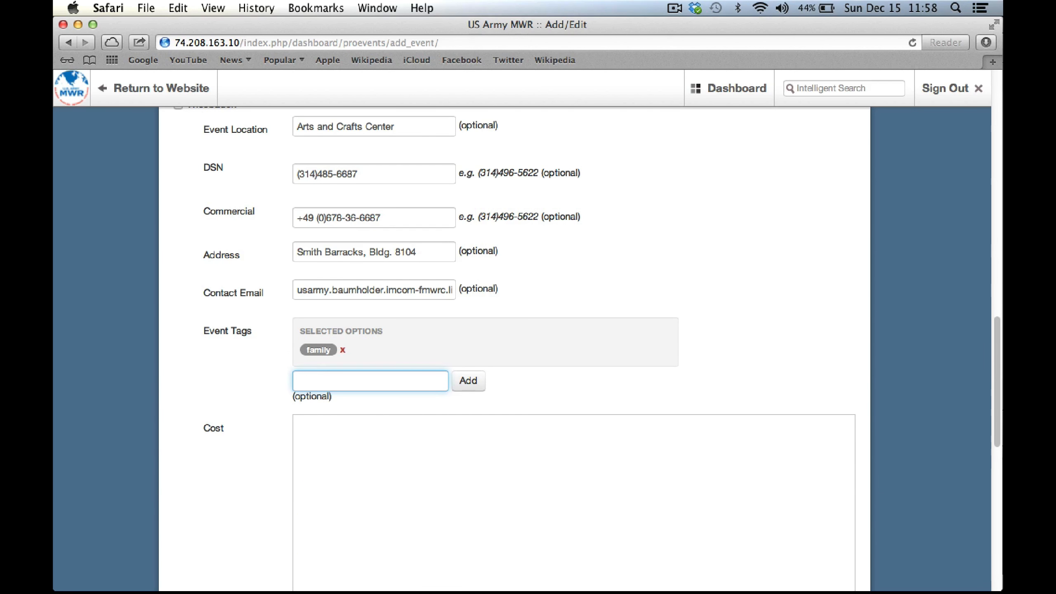
text(fun)
key(Return)
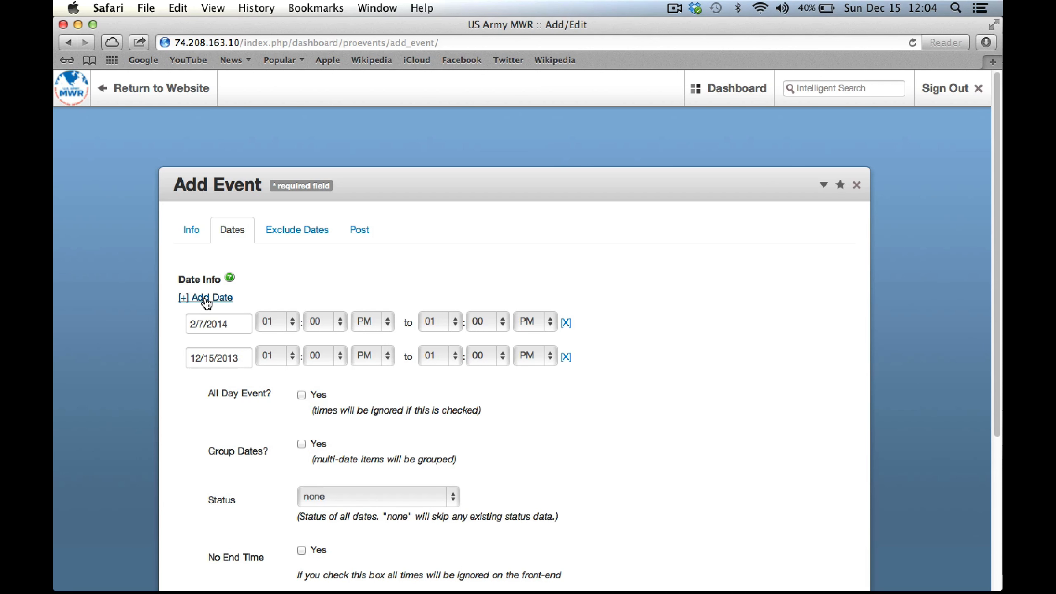
Add an event date of 4/11/2014, 4:00–7:00 PM, recurring weekly
click(207, 304)
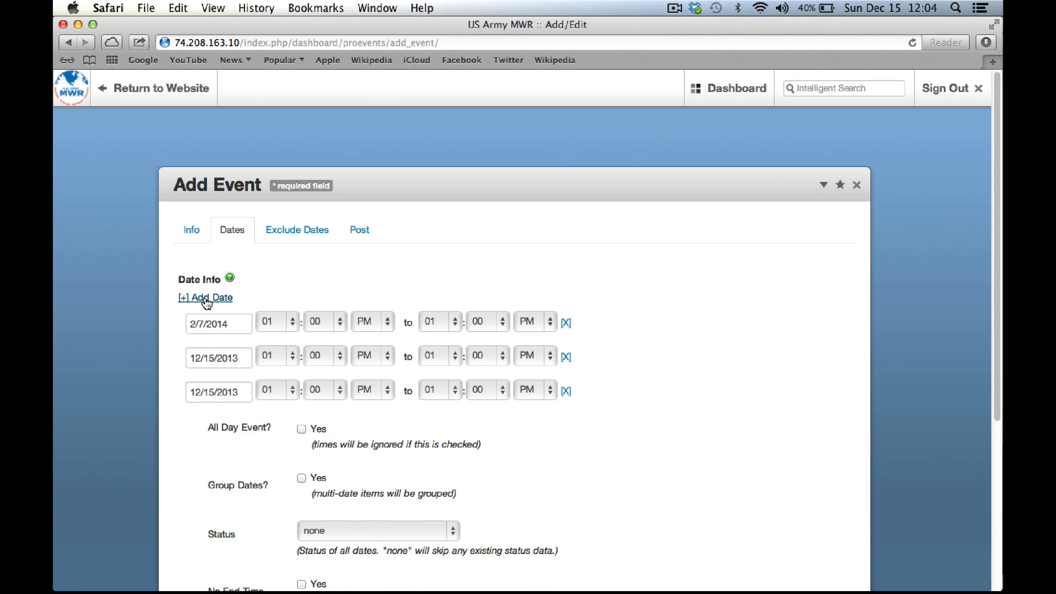
click(243, 328)
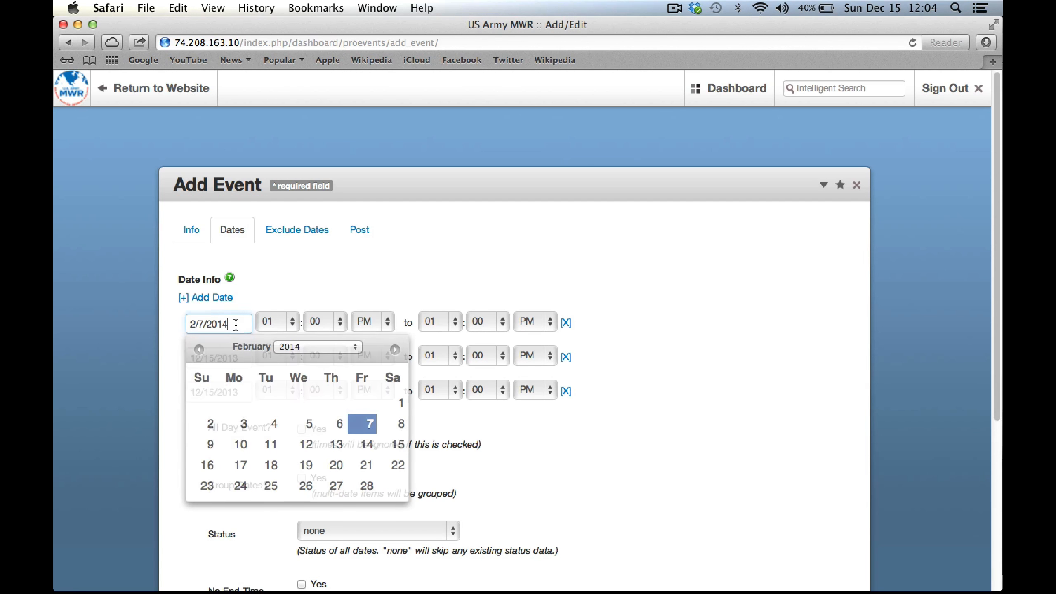
click(394, 349)
click(395, 349)
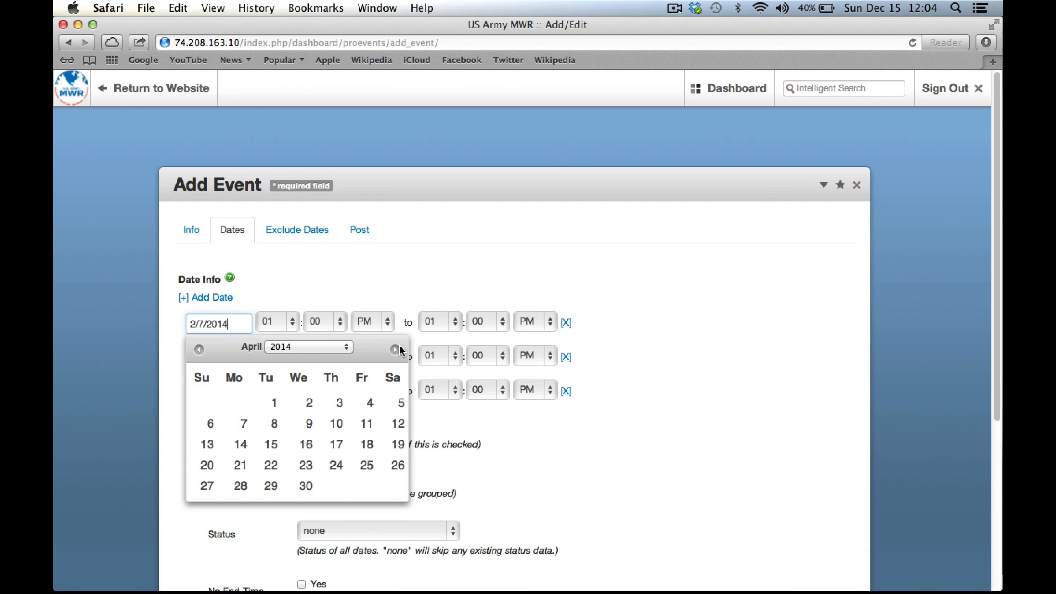
click(379, 428)
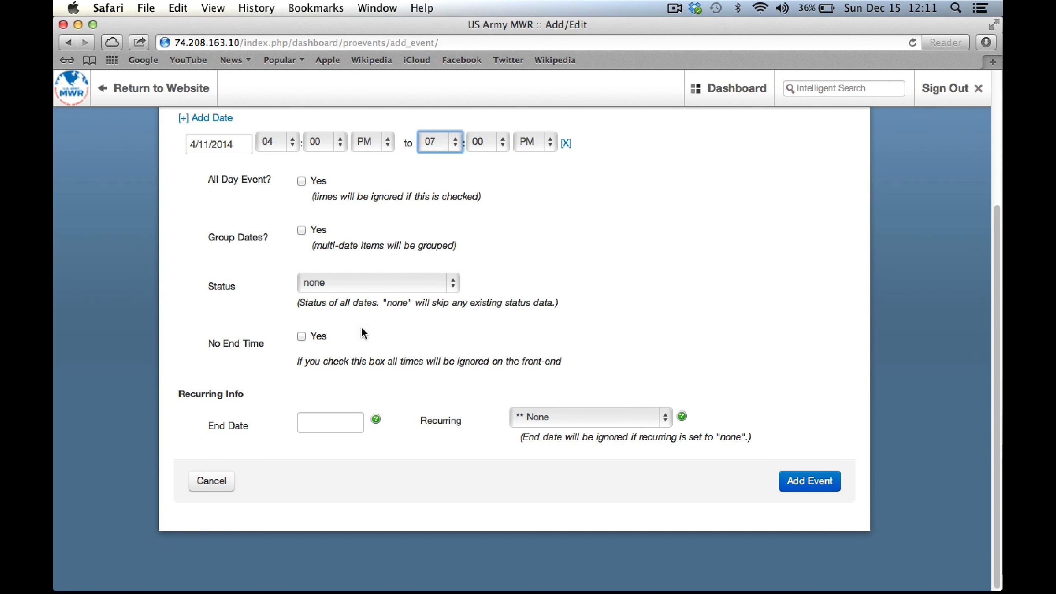
click(667, 423)
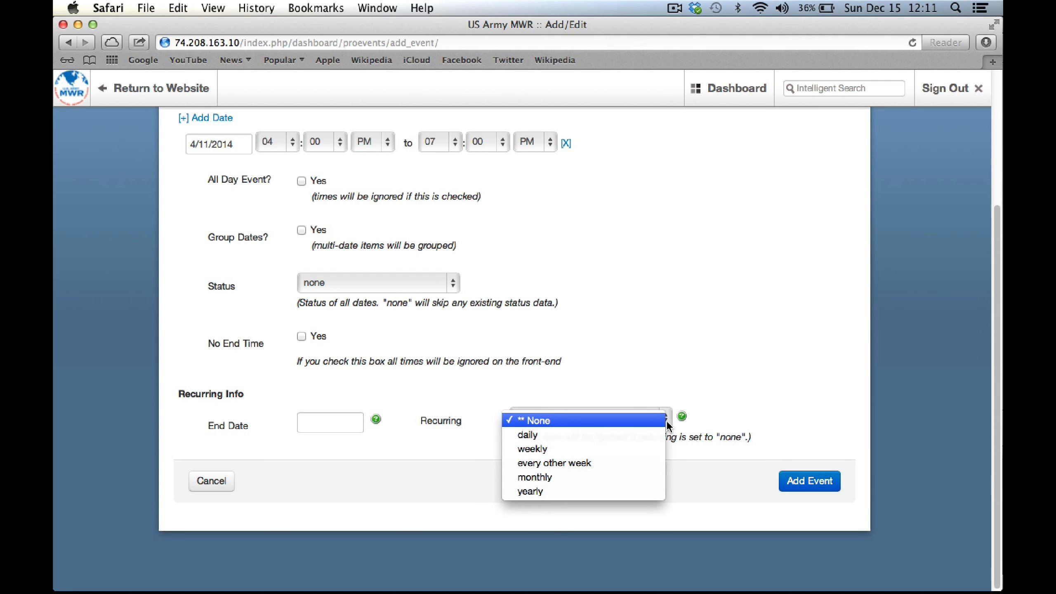
click(542, 452)
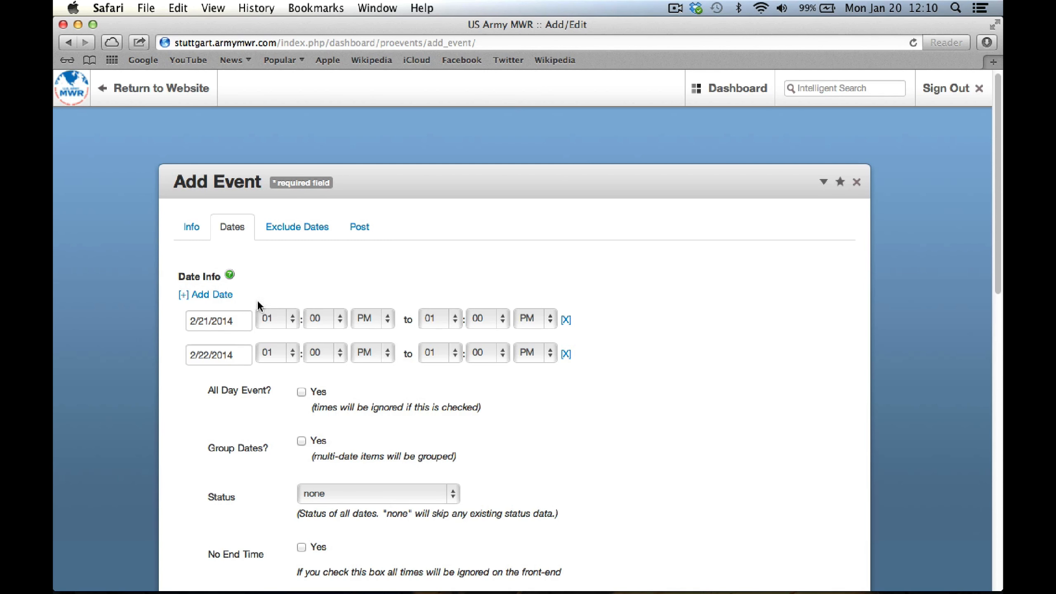
Add an all-day date on 2/23/2014 and group the multiple dates together
click(216, 297)
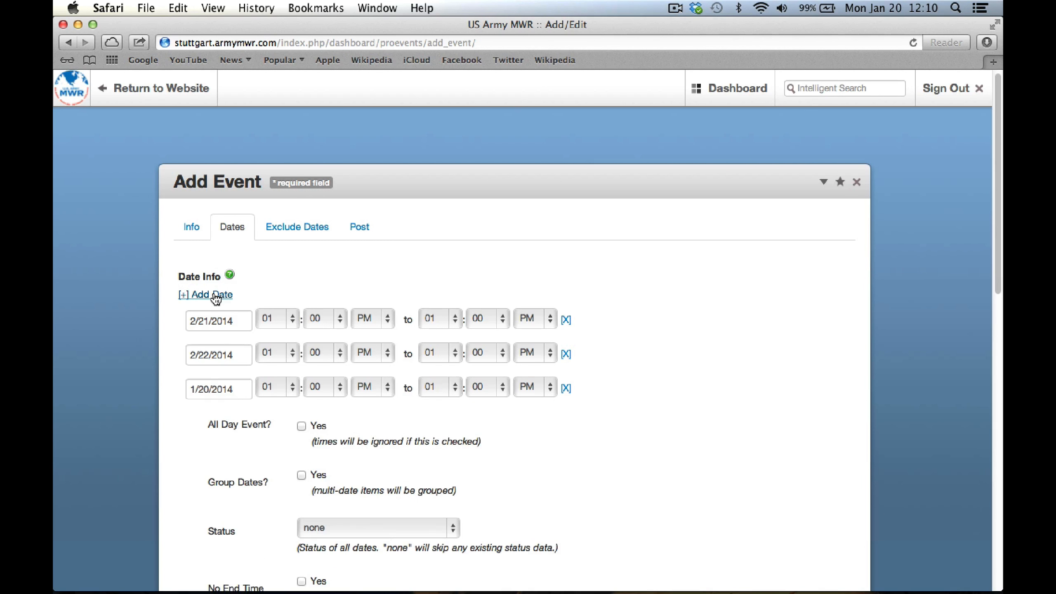
click(229, 391)
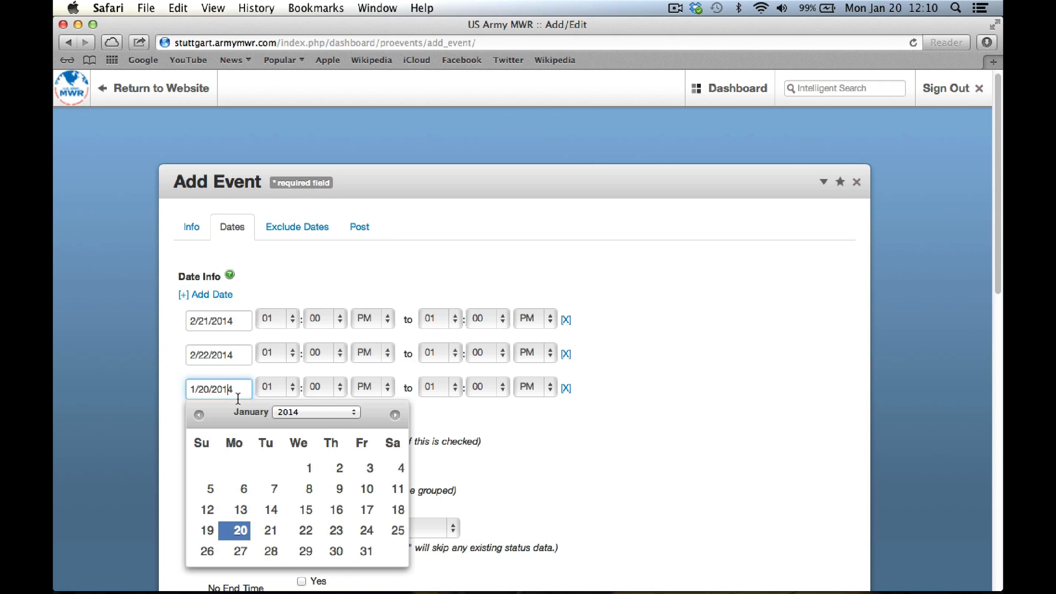
click(395, 415)
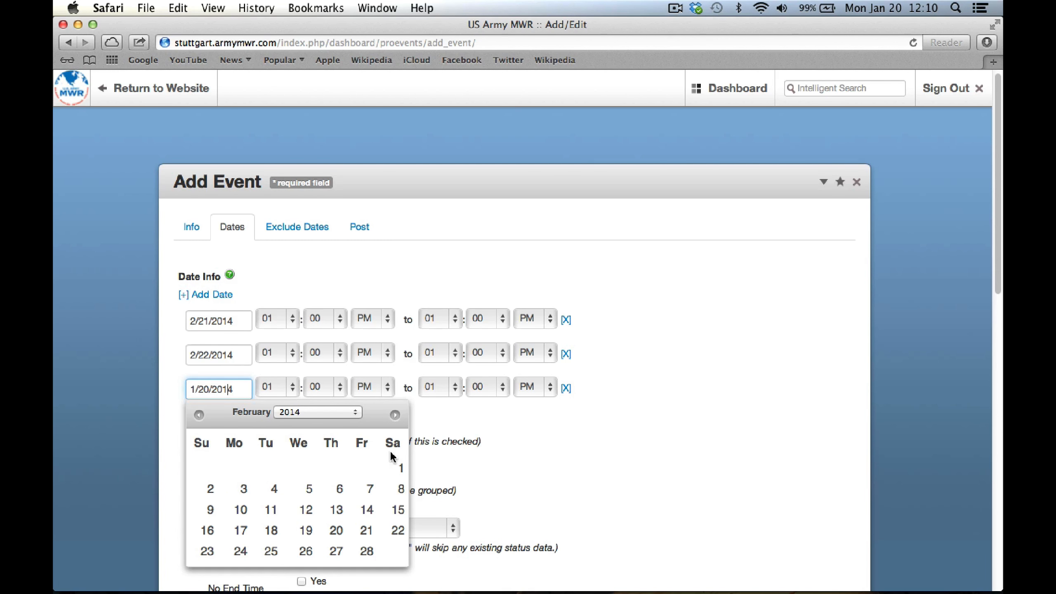
click(206, 556)
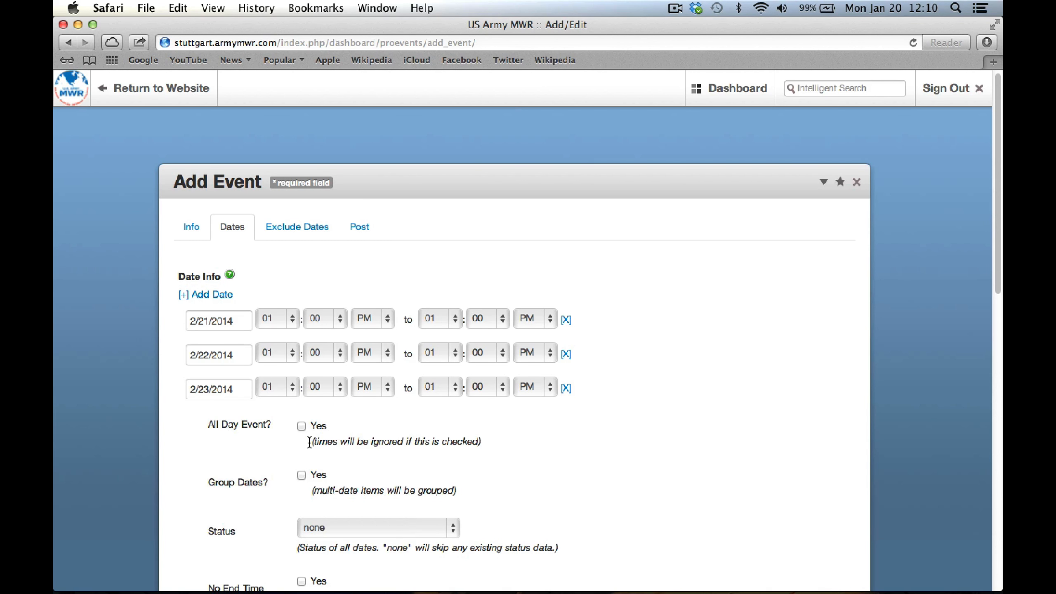
click(301, 426)
scroll(611, 449, down, 5)
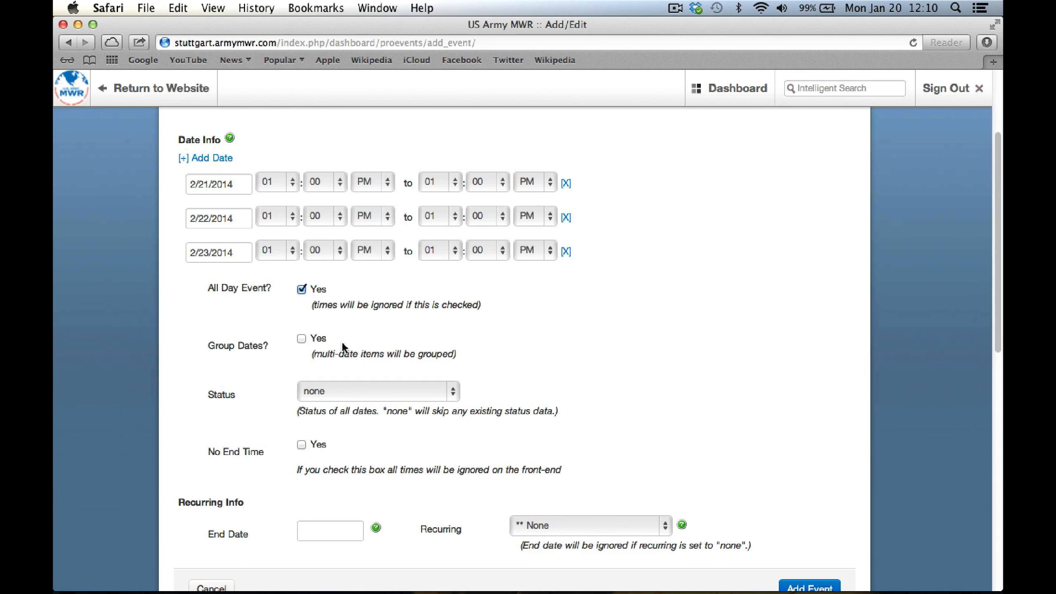
click(303, 341)
Set the recurrence end date to 2/23/2014 and make the event repeat daily
scroll(702, 441, down, 3)
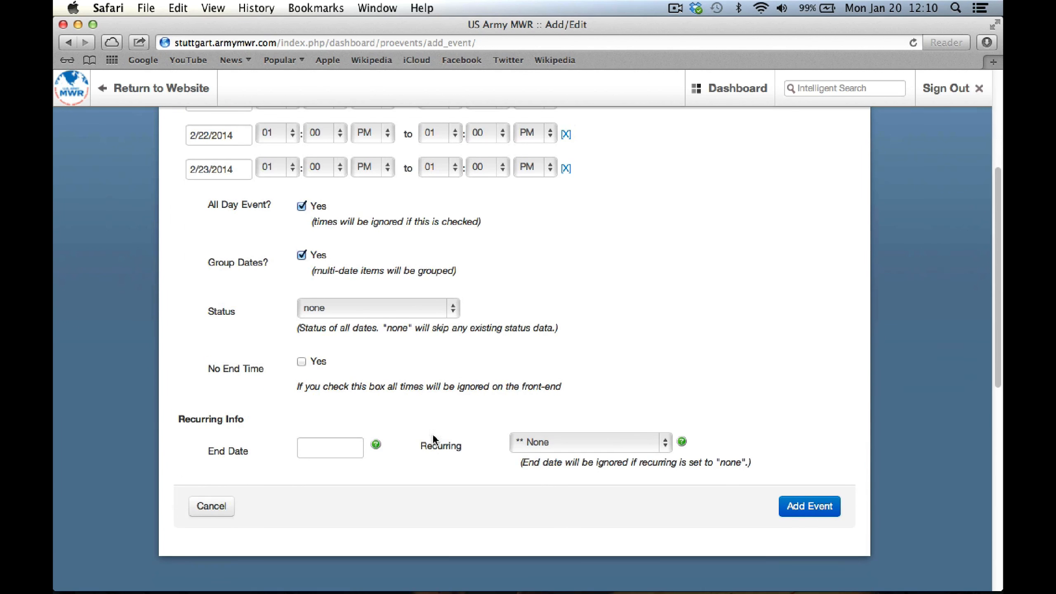
click(319, 447)
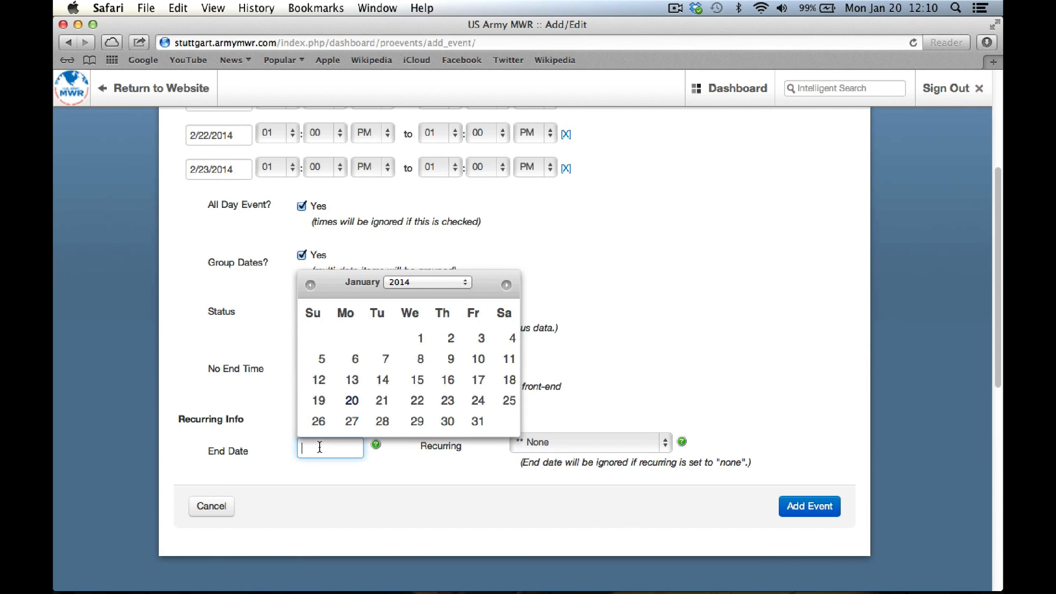
click(506, 285)
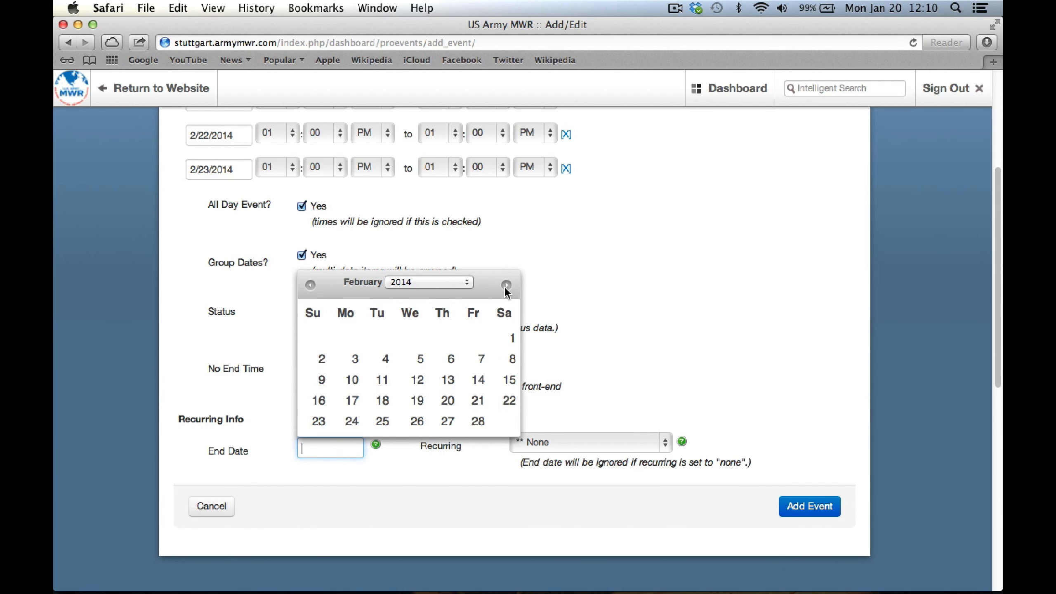
click(318, 421)
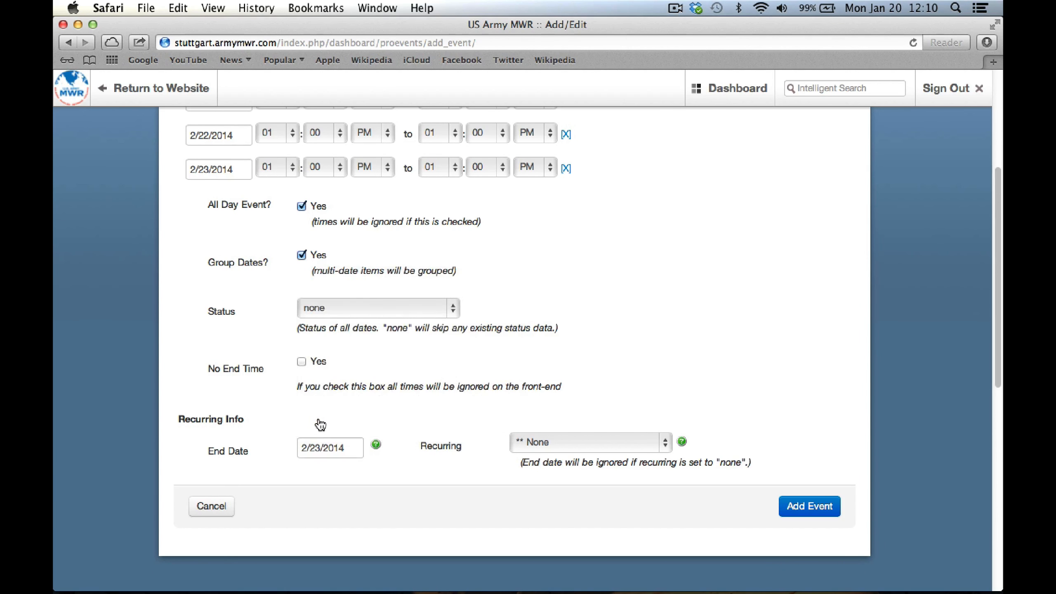
click(666, 446)
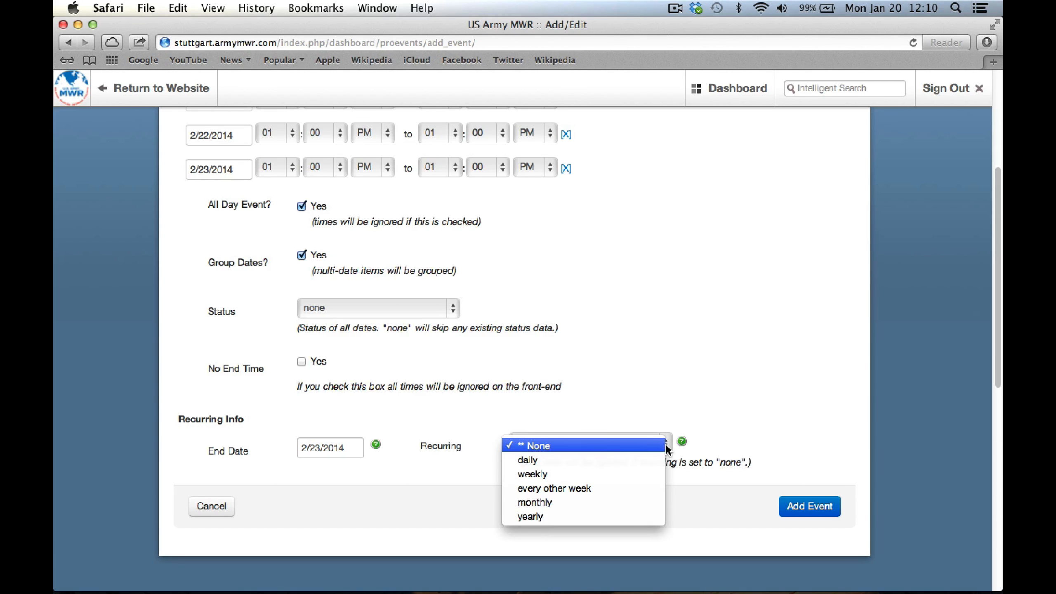
click(561, 460)
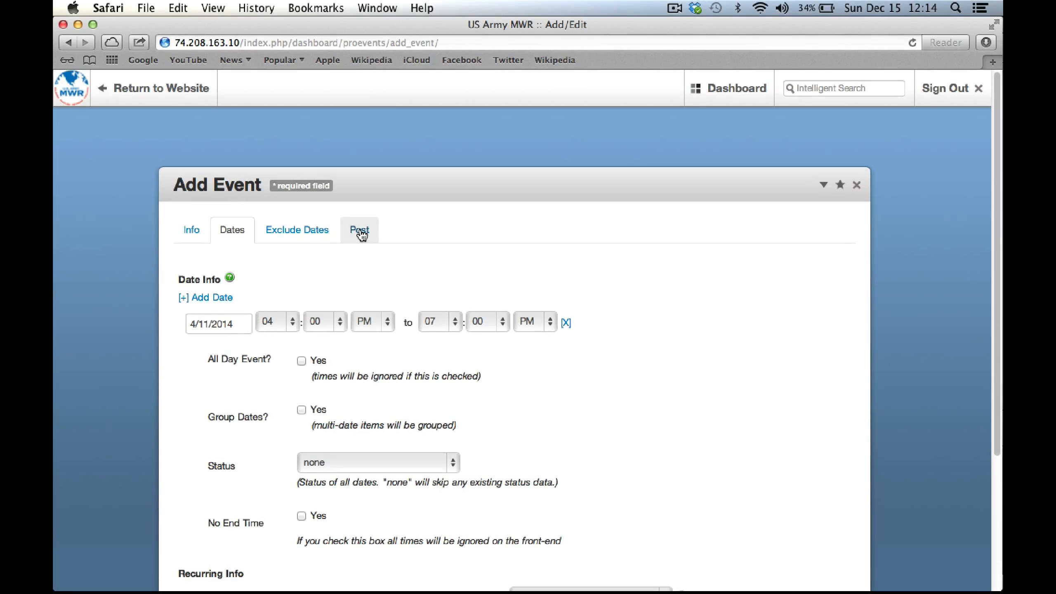
Enter the description 'Fun ski trip to Austria' and paste the formatted trip details as content
click(359, 229)
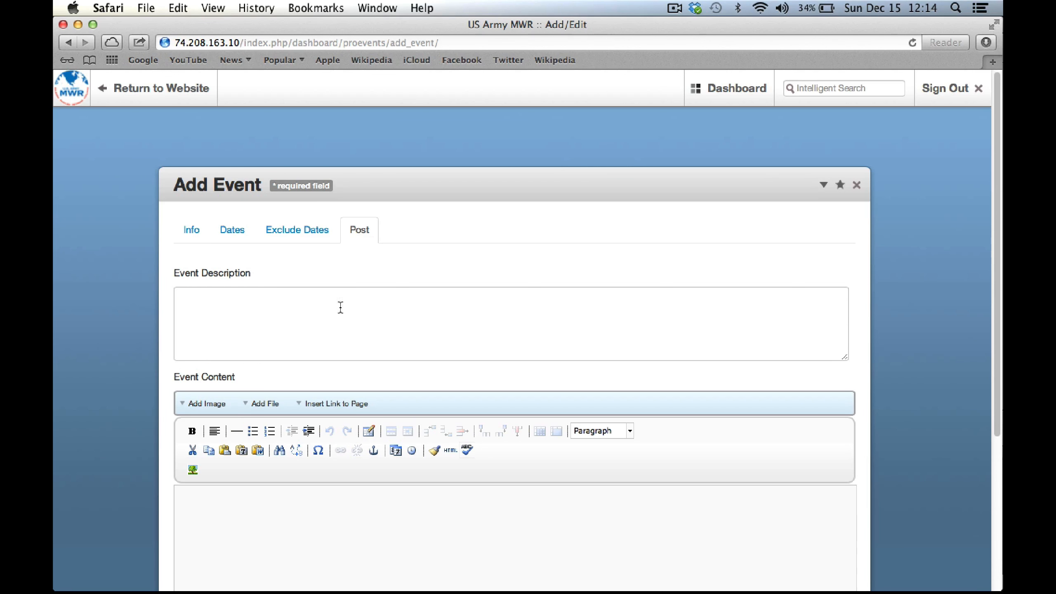
click(207, 299)
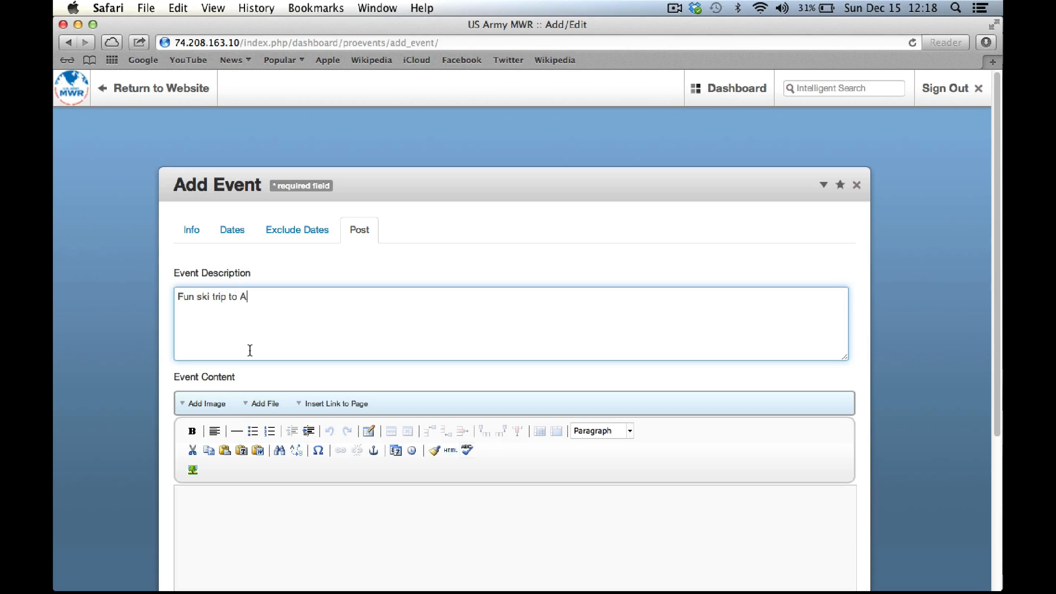
text(ustria)
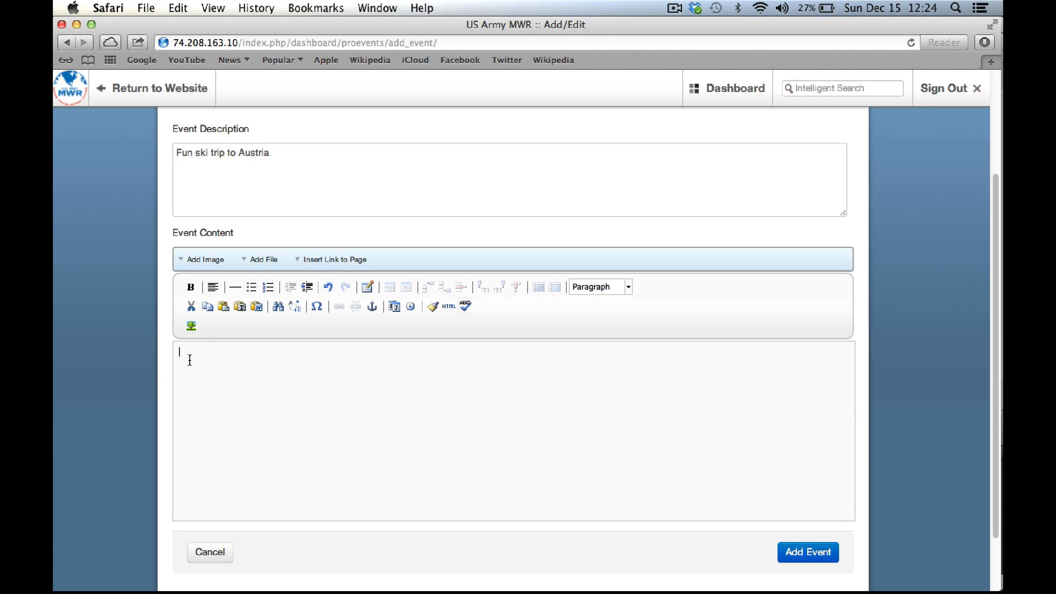
key(super+v)
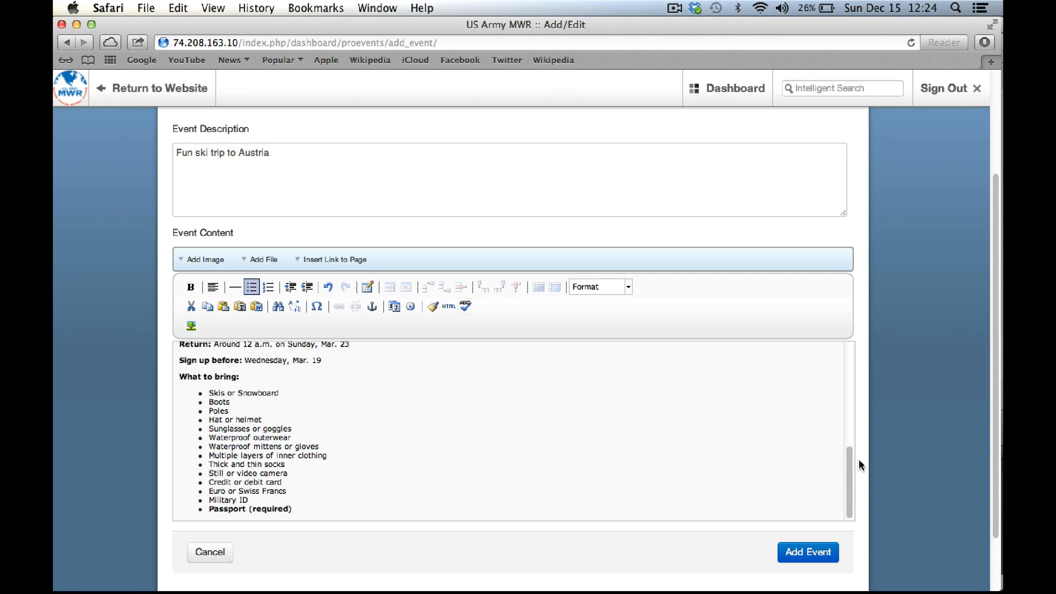
drag(850, 462, 848, 368)
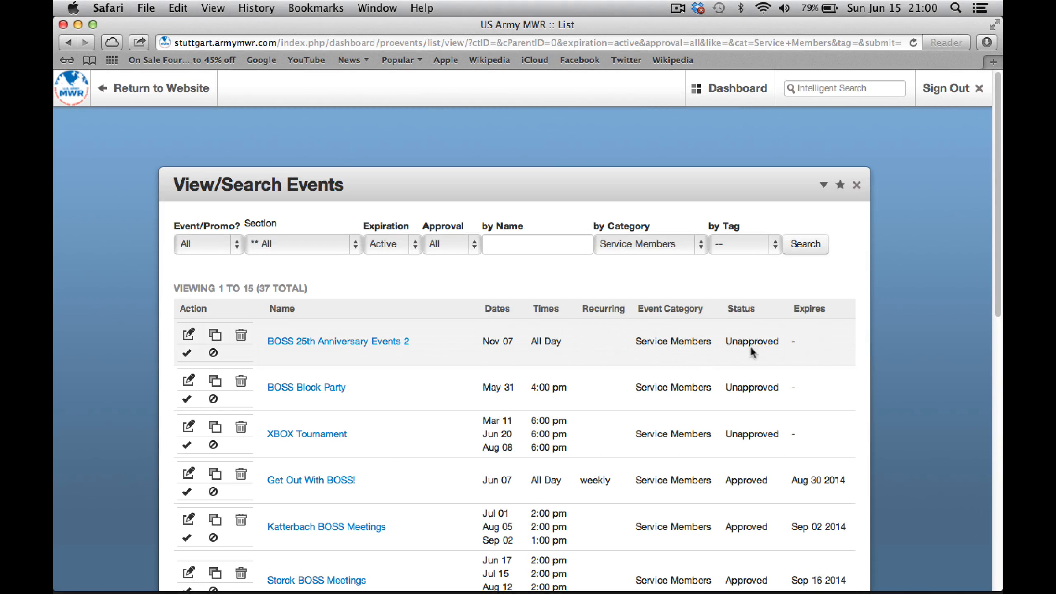
Set BOSS 25th Anniversary Events 2 to Approved with a publish date of 06/16/2014
click(186, 353)
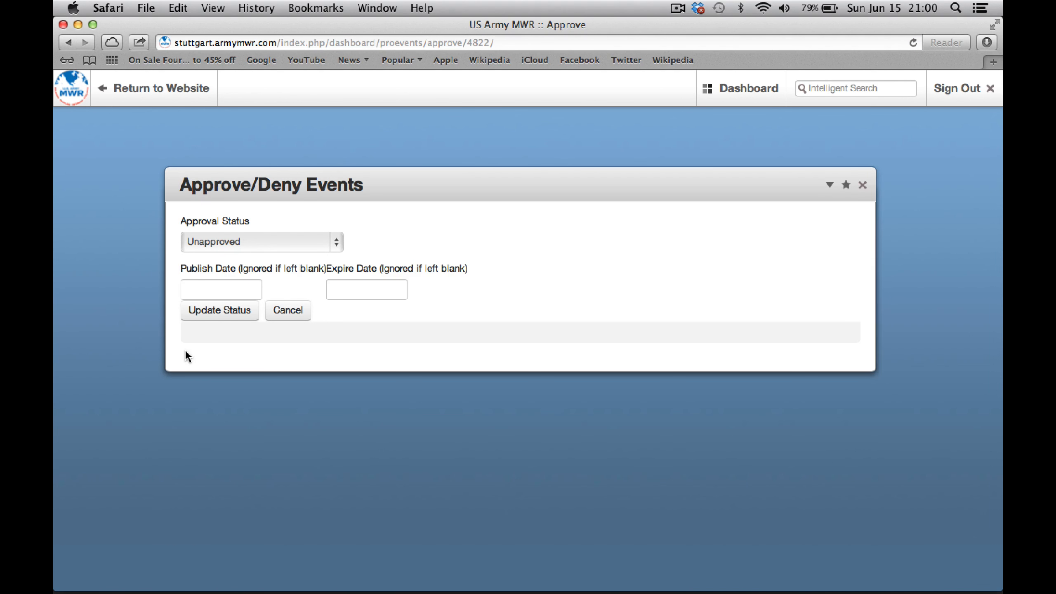
click(340, 247)
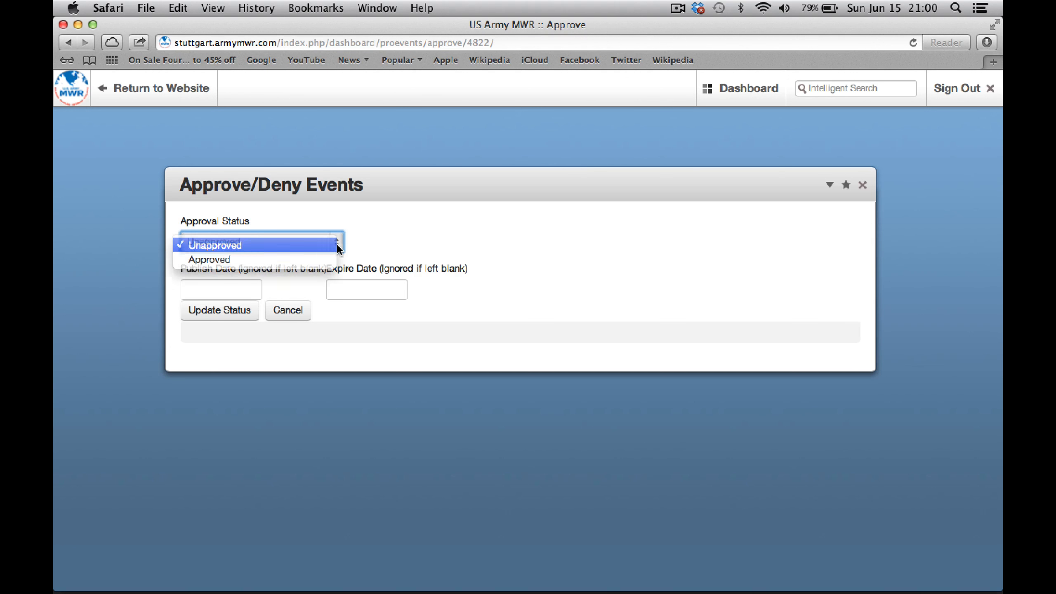
click(260, 260)
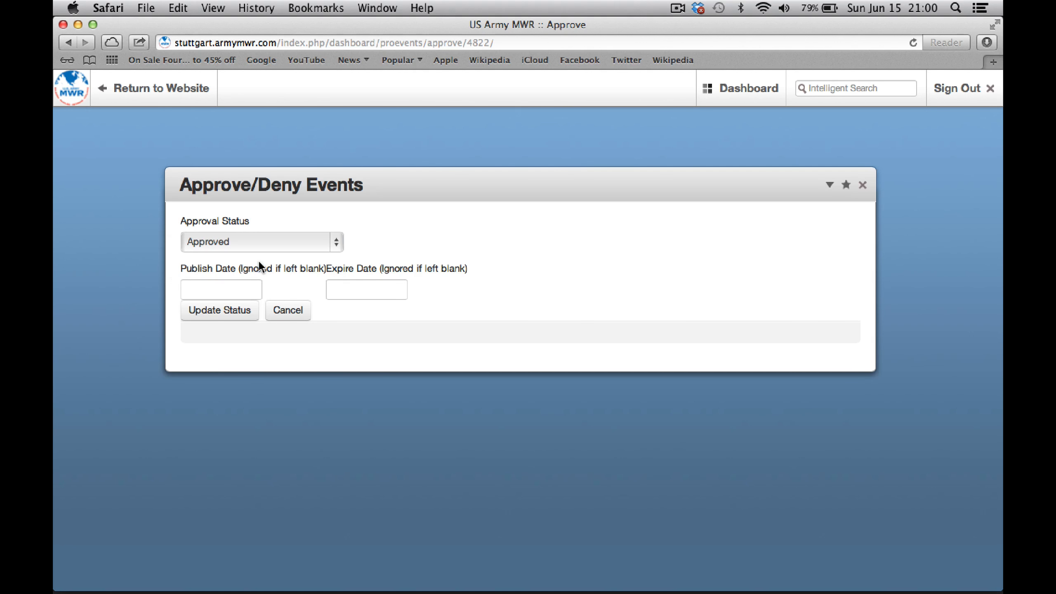
click(209, 288)
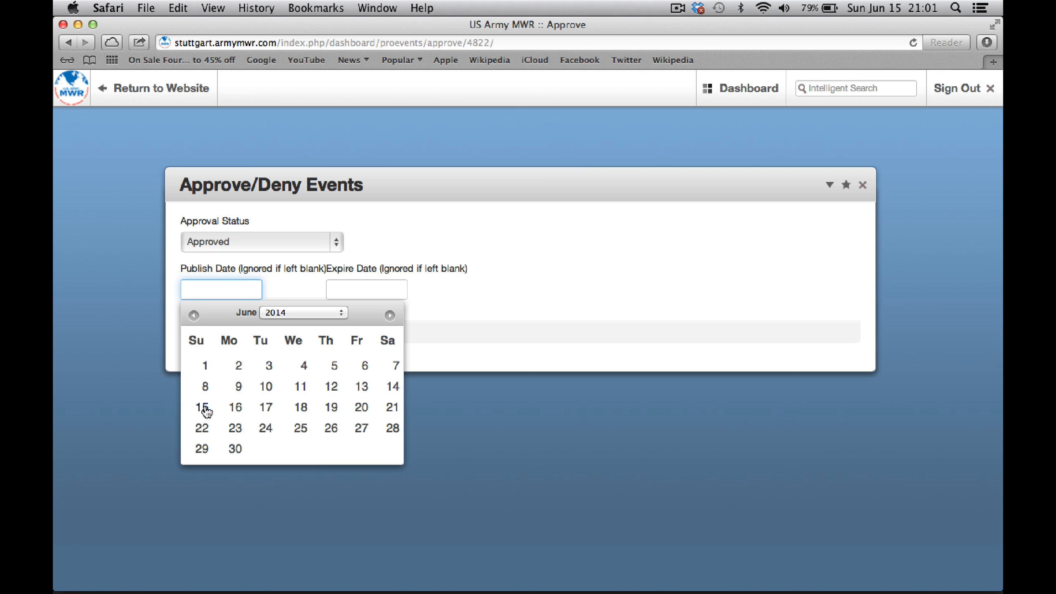
click(235, 407)
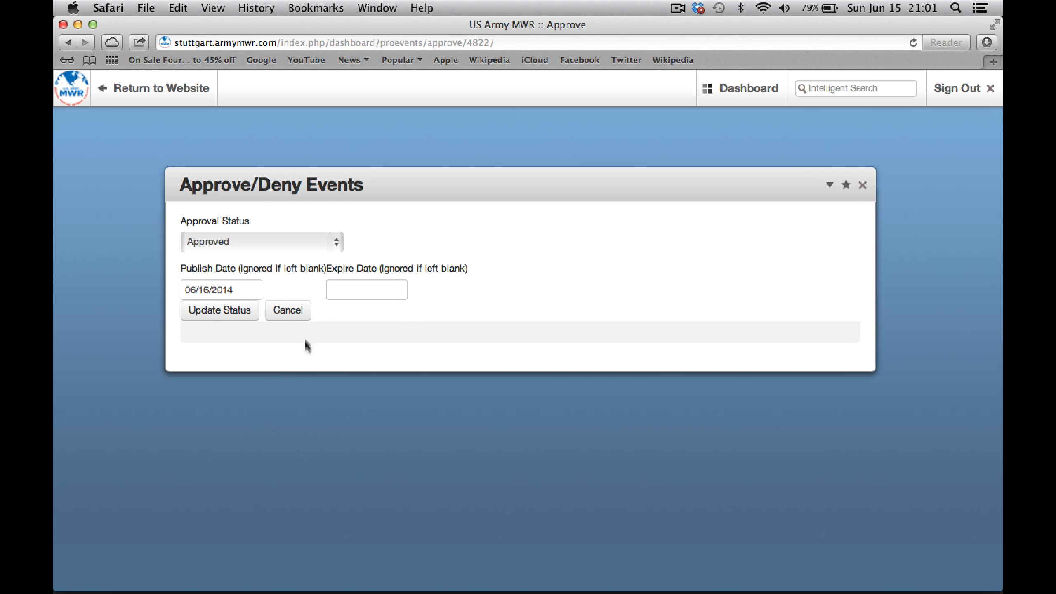
click(347, 288)
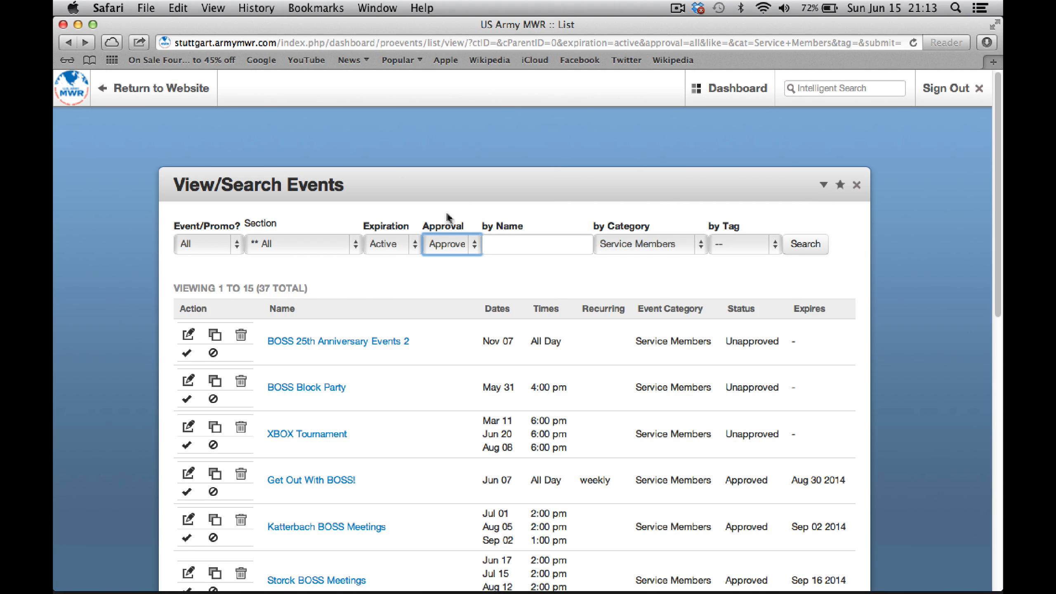
Filter the events list to show only unapproved events
click(475, 247)
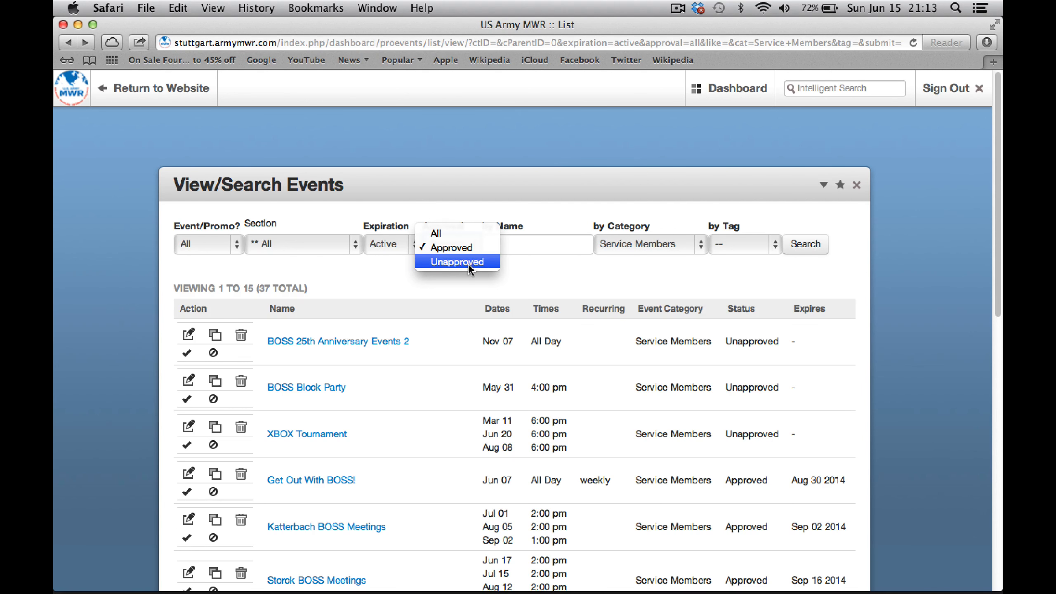
click(467, 262)
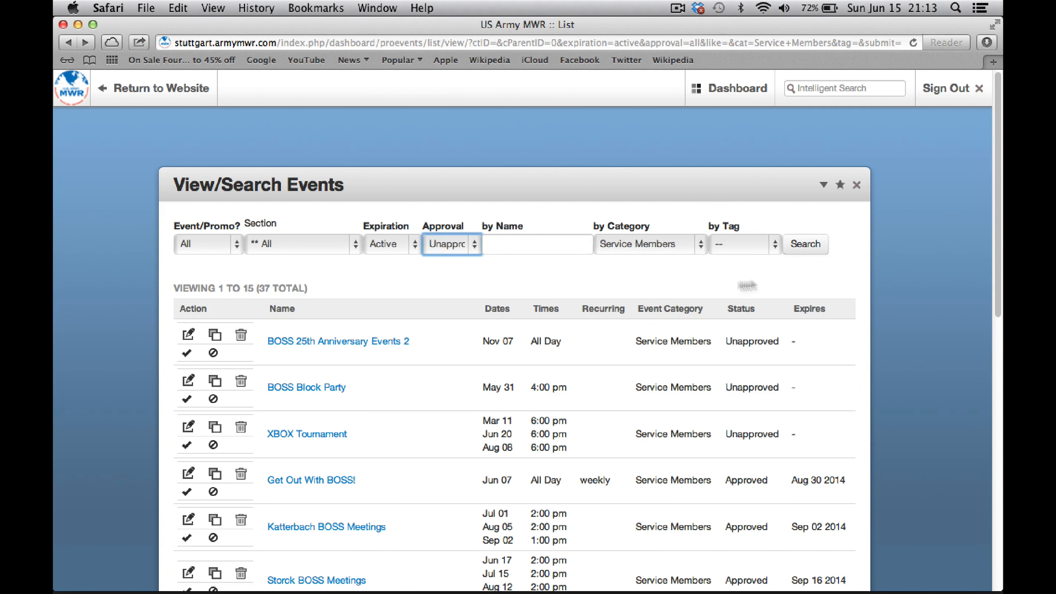
click(805, 249)
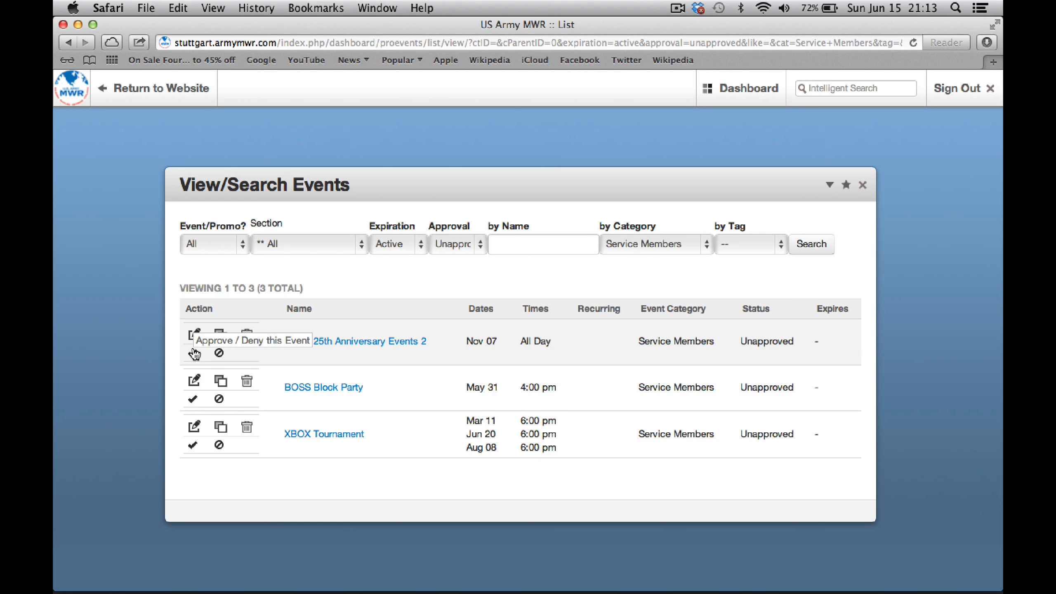
Approve BOSS 25th Anniversary Events 2 with a publish date of 06/09/2014
click(193, 354)
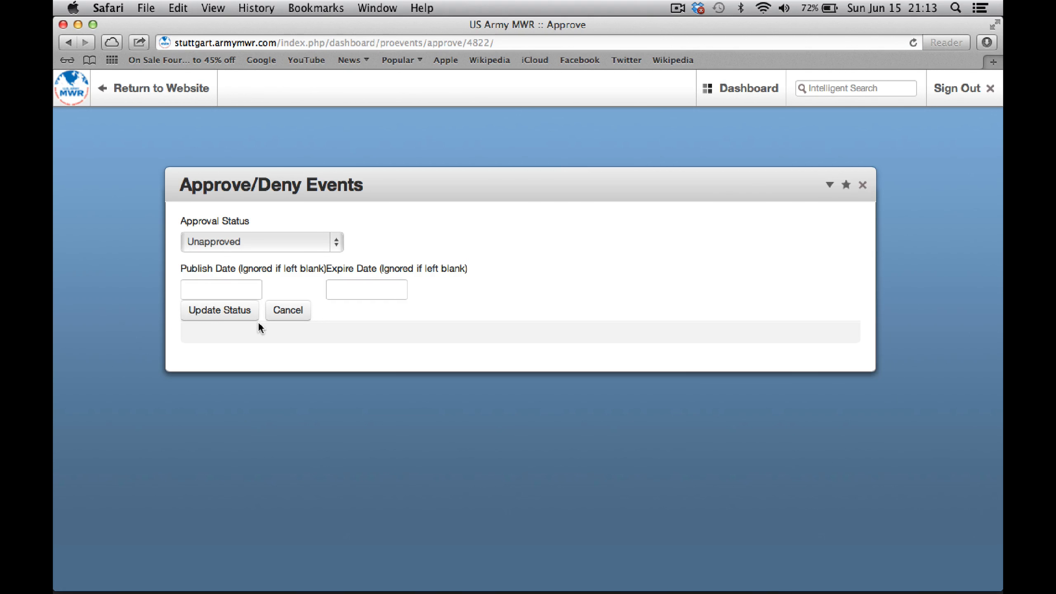
click(336, 242)
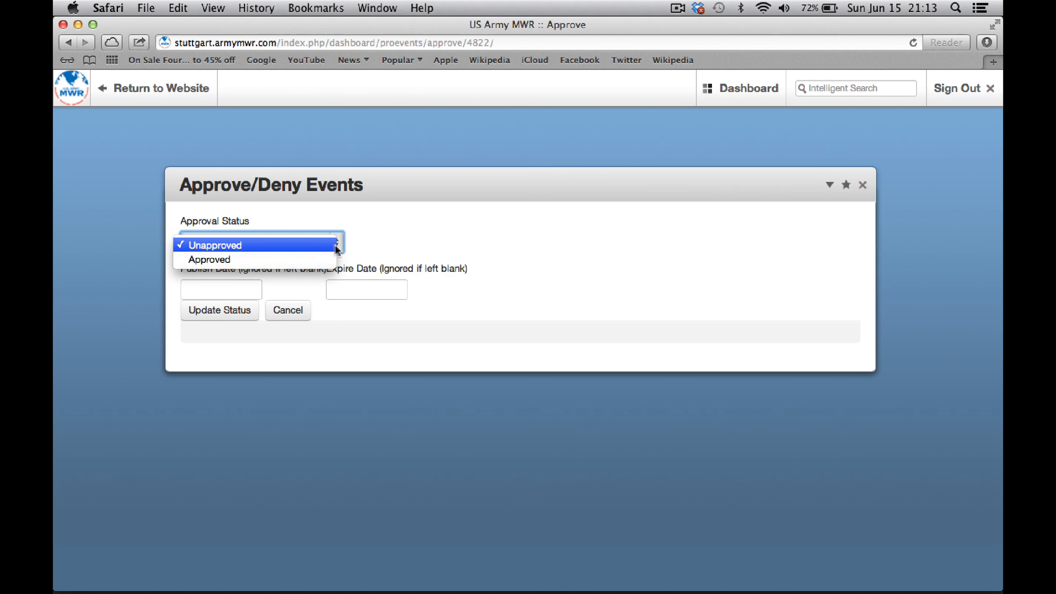
click(254, 260)
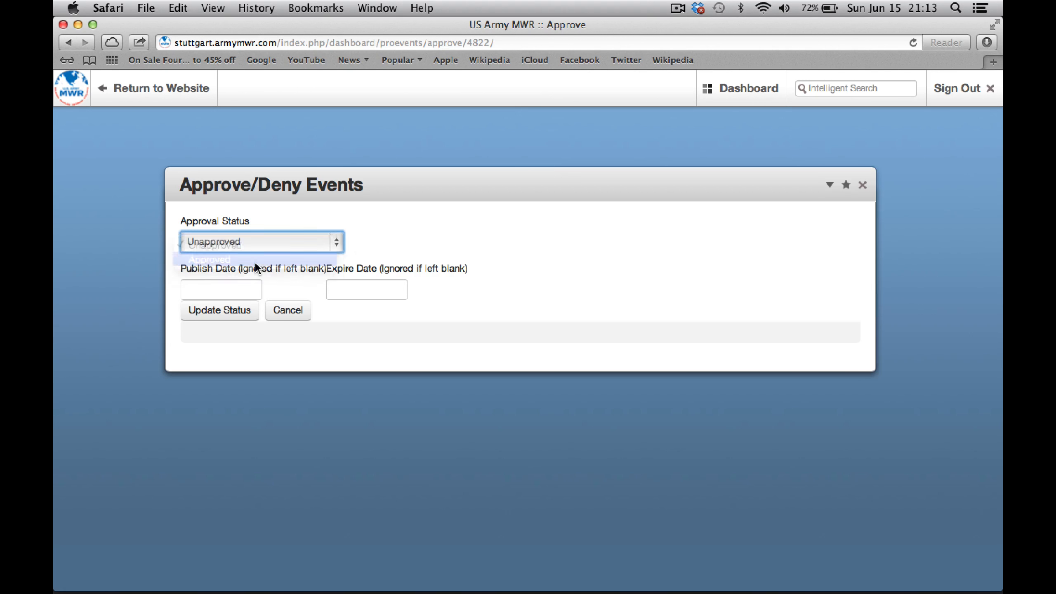
click(206, 288)
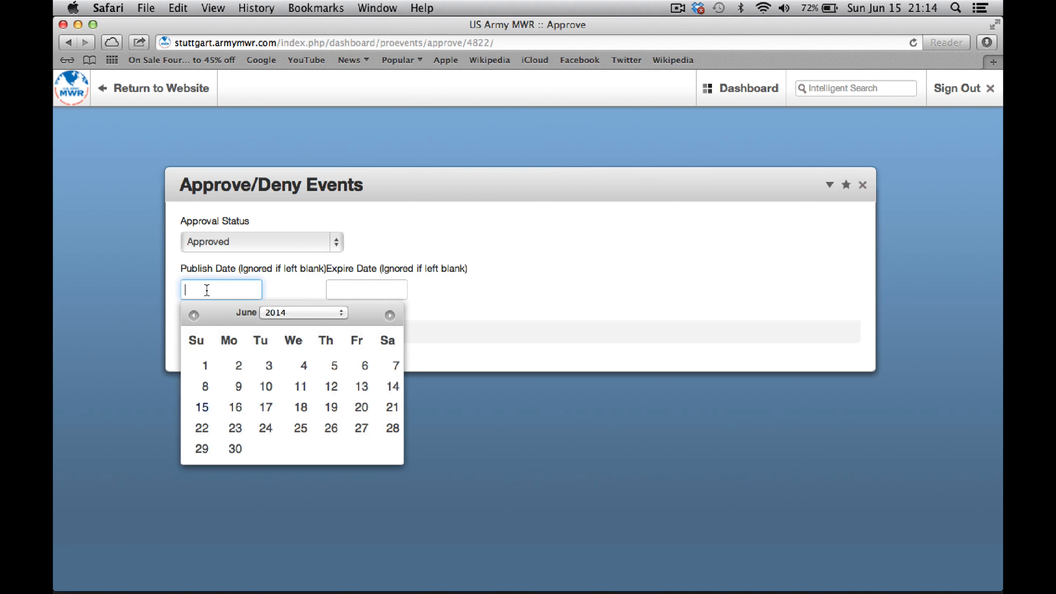
click(241, 388)
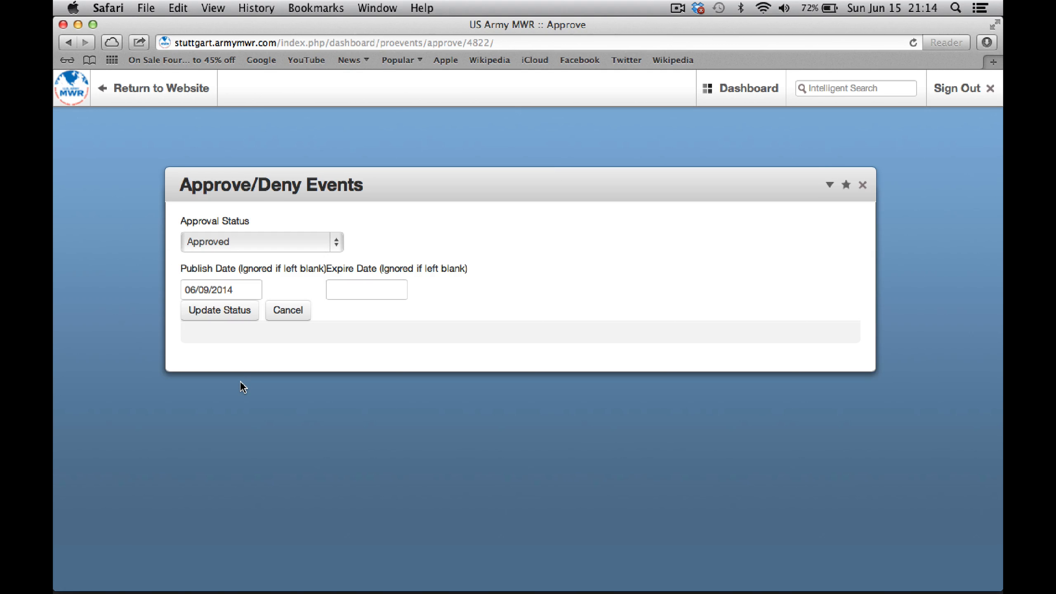
click(340, 290)
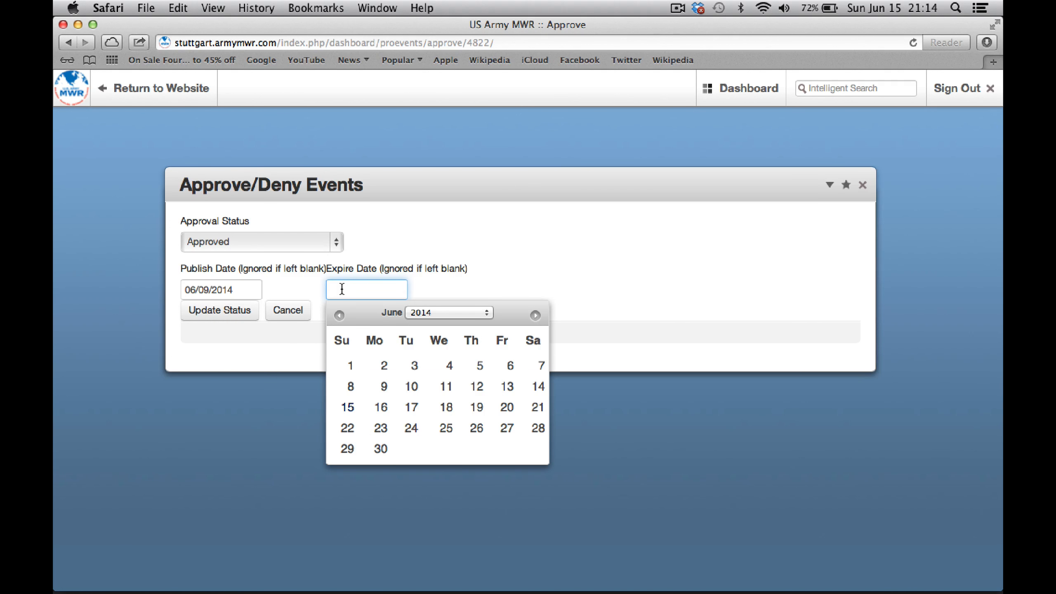